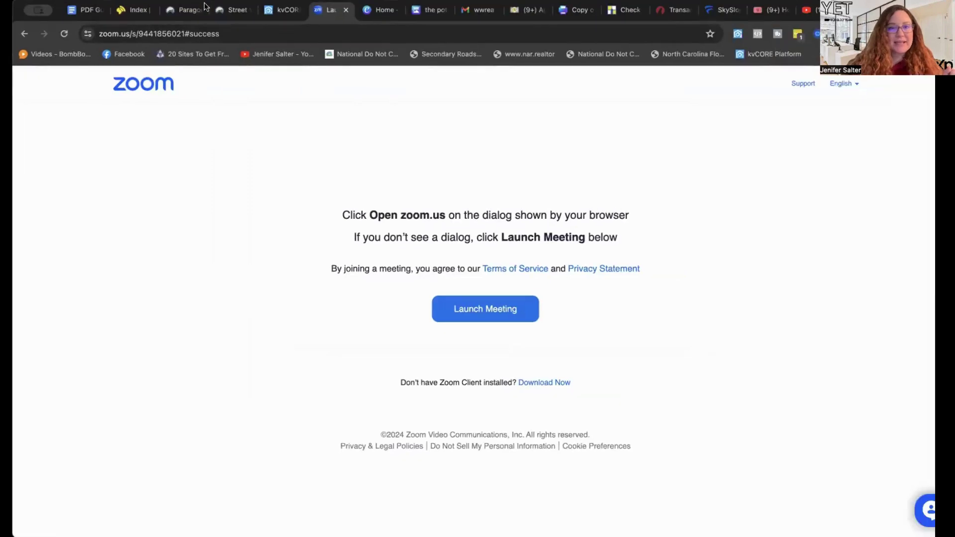
From the kvCORE dashboard, open Lead Engine's Build Squeeze Page to reach the Multi-Property builder.
{"action": "left_click", "coordinate": [283, 11]}
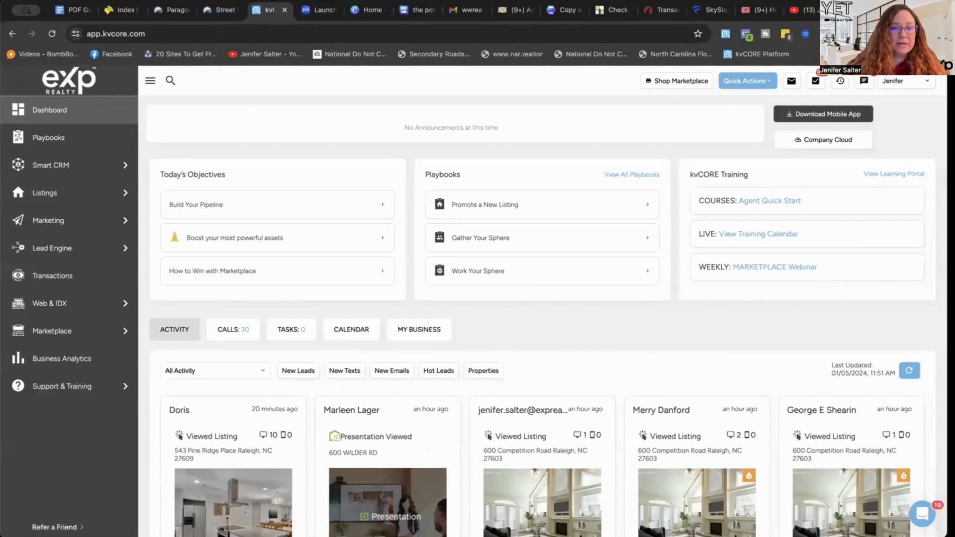
{"action": "mouse_move", "coordinate": [77, 213]}
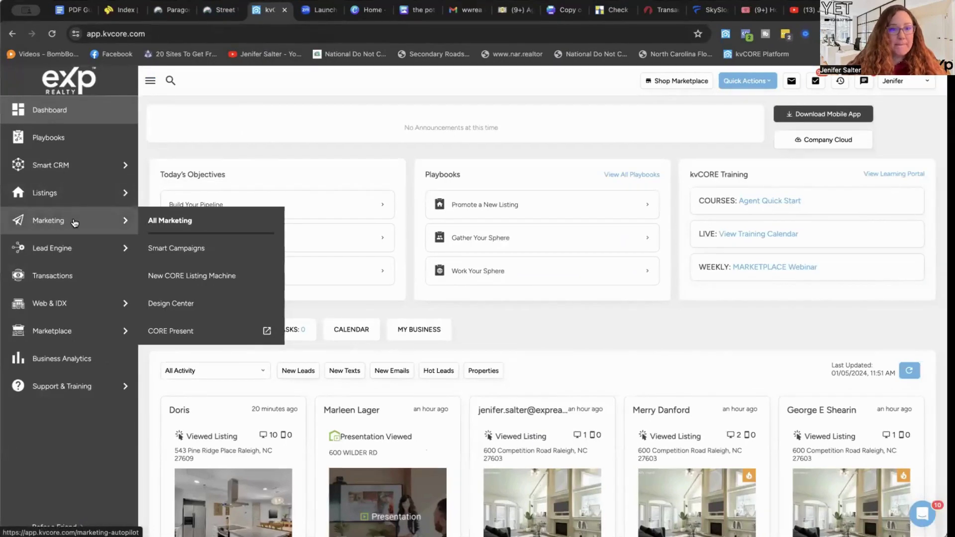
{"action": "mouse_move", "coordinate": [74, 250]}
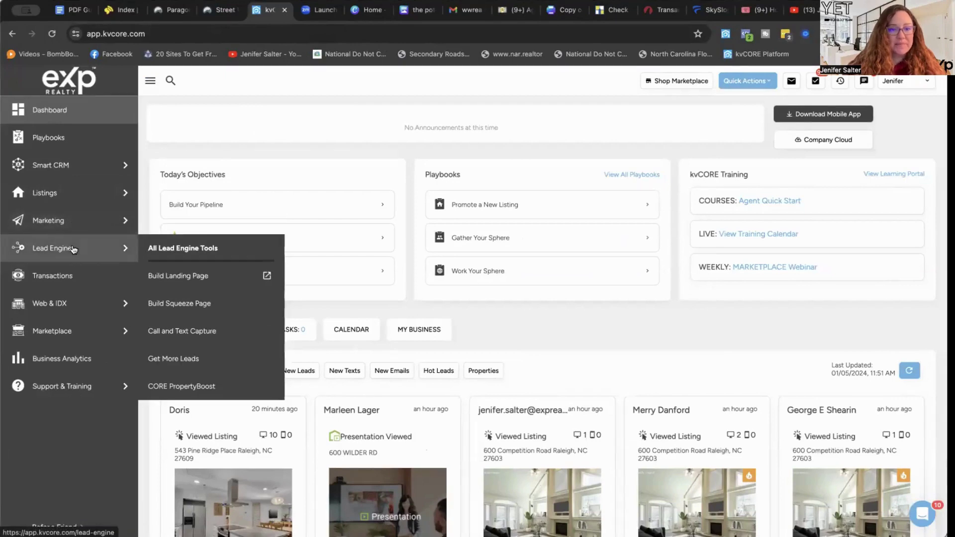
{"action": "left_click", "coordinate": [178, 304]}
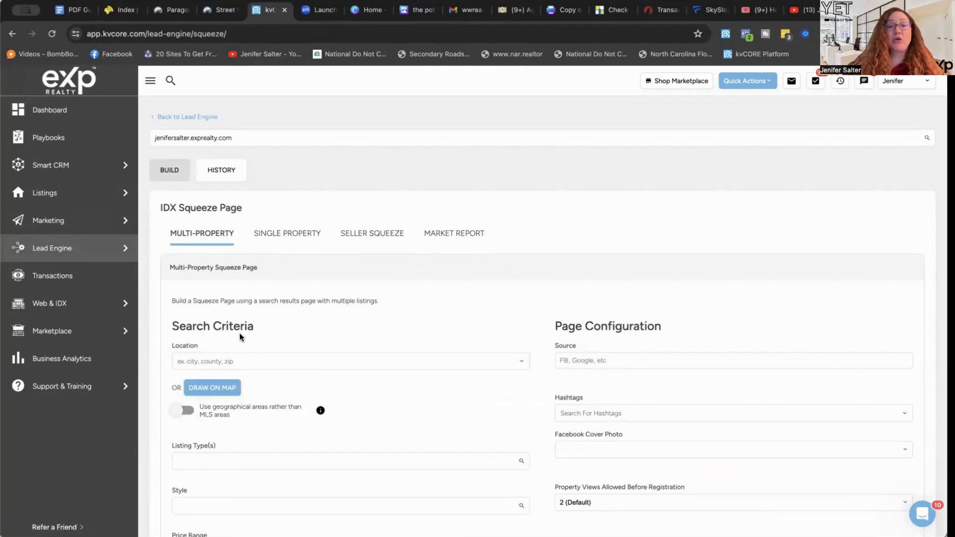
Set the search Location to County: Wake, NC.
{"action": "left_click", "coordinate": [222, 361]}
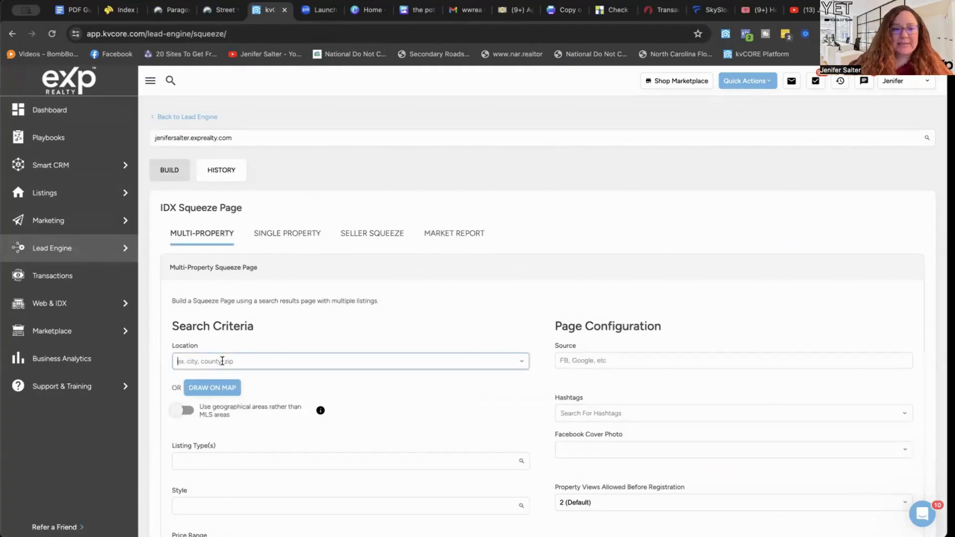
{"action": "type", "text": "wake"}
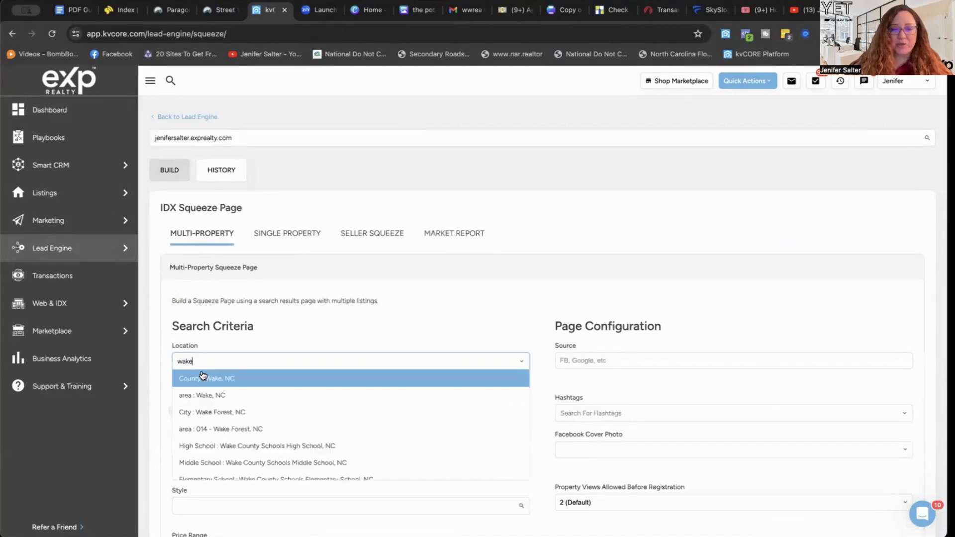
{"action": "left_click", "coordinate": [201, 381]}
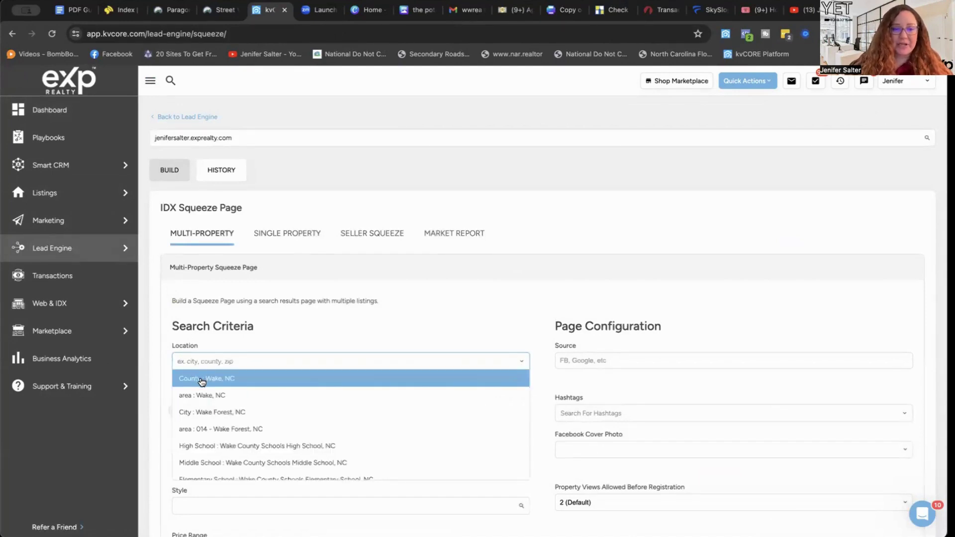
{"action": "scroll", "coordinate": [309, 436], "scroll_direction": "down", "scroll_amount": 4}
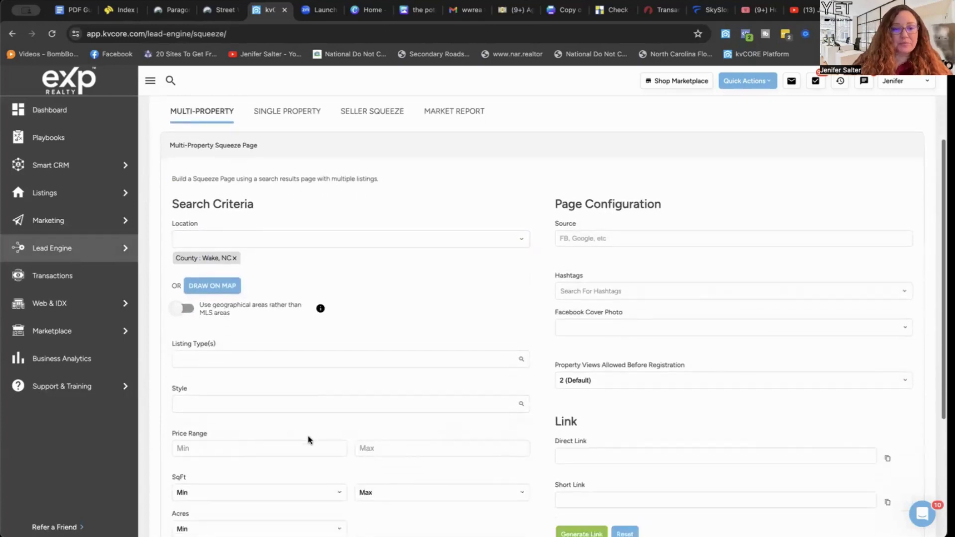
Make Single Family the only listing type, adding and then removing Townhouse.
{"action": "left_click", "coordinate": [234, 288]}
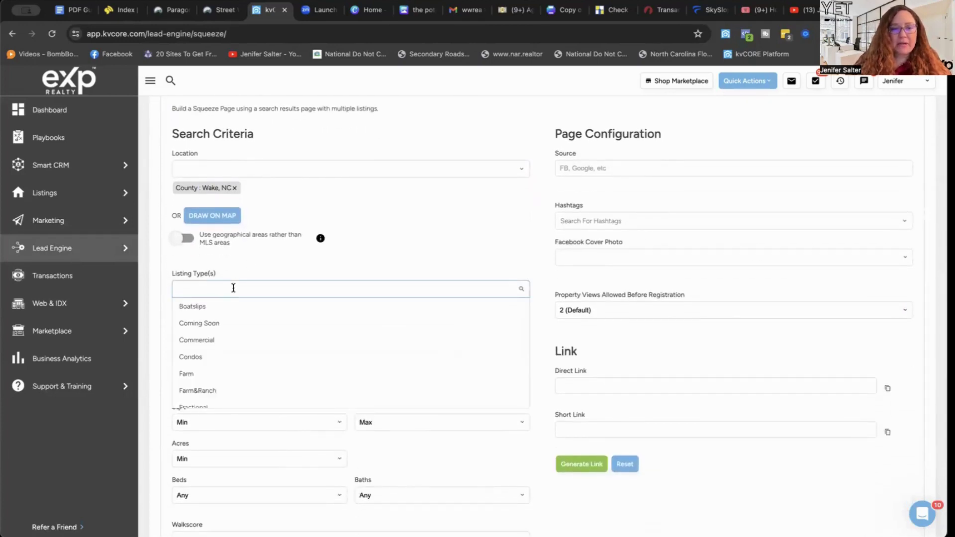
{"action": "scroll", "coordinate": [234, 288], "scroll_direction": "down", "scroll_amount": 1}
{"action": "scroll", "coordinate": [232, 305], "scroll_direction": "down", "scroll_amount": 1}
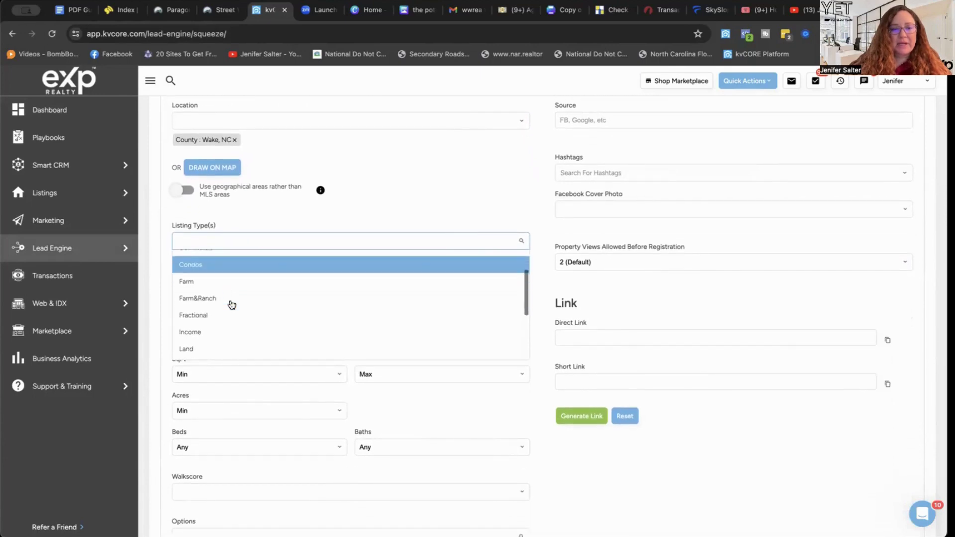
{"action": "scroll", "coordinate": [231, 305], "scroll_direction": "down", "scroll_amount": 5}
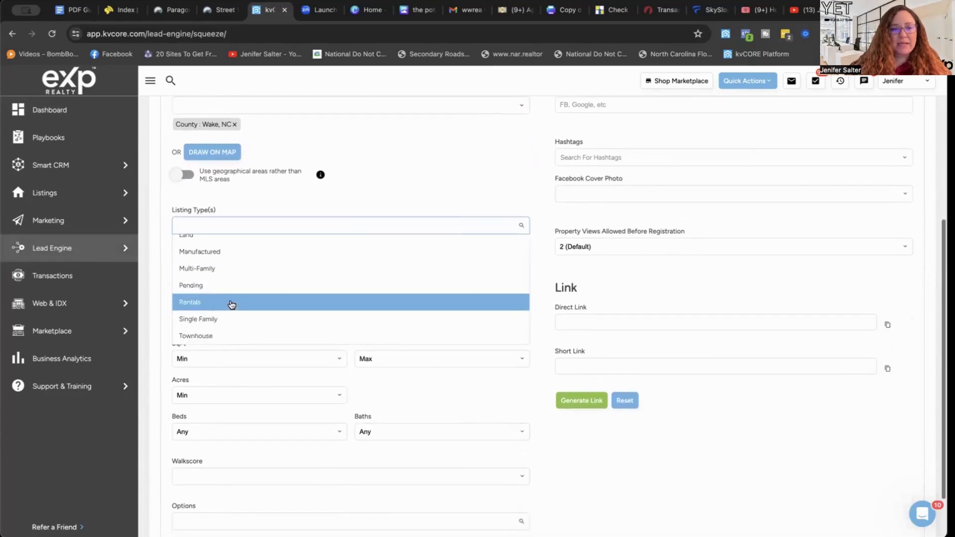
{"action": "left_click", "coordinate": [211, 321]}
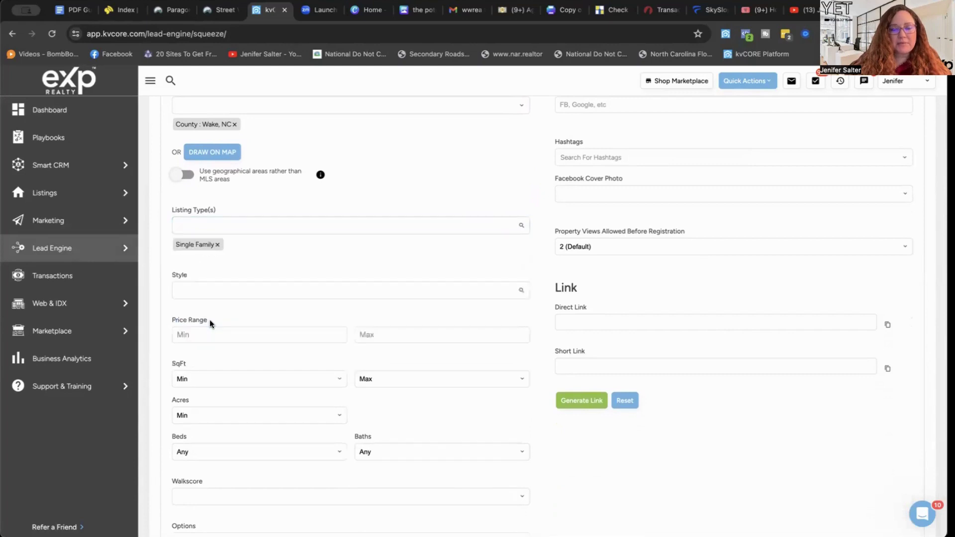
{"action": "left_click", "coordinate": [199, 226]}
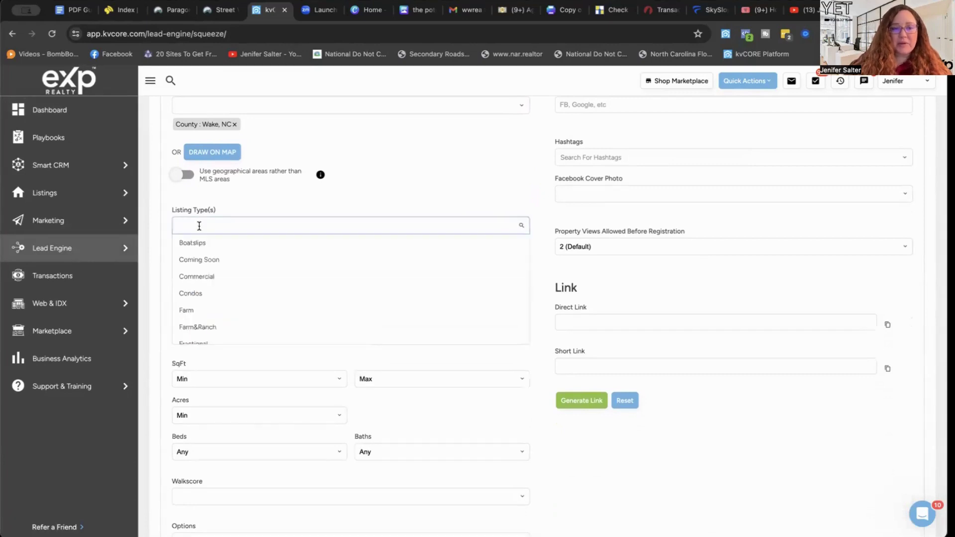
{"action": "scroll", "coordinate": [213, 324], "scroll_direction": "down", "scroll_amount": 5}
{"action": "left_click", "coordinate": [204, 333]}
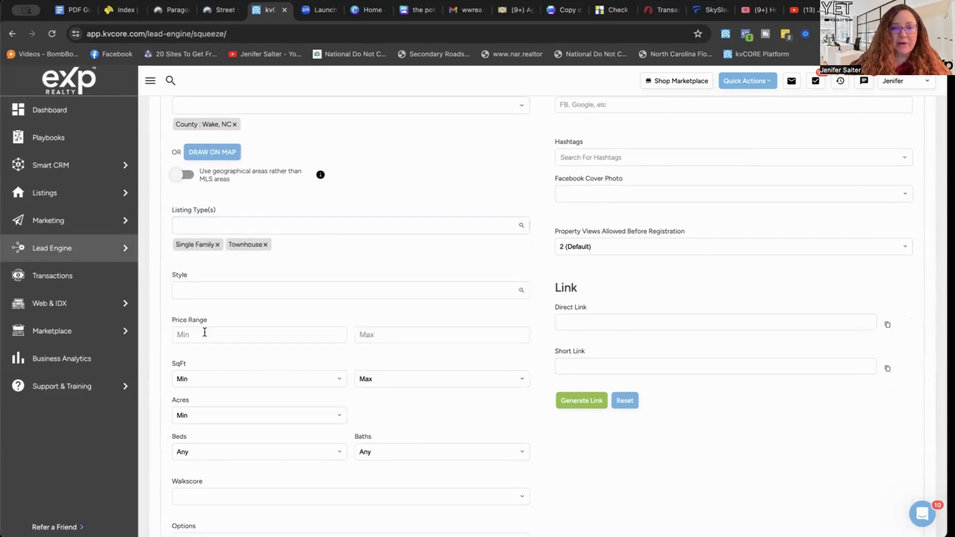
{"action": "left_click", "coordinate": [266, 246]}
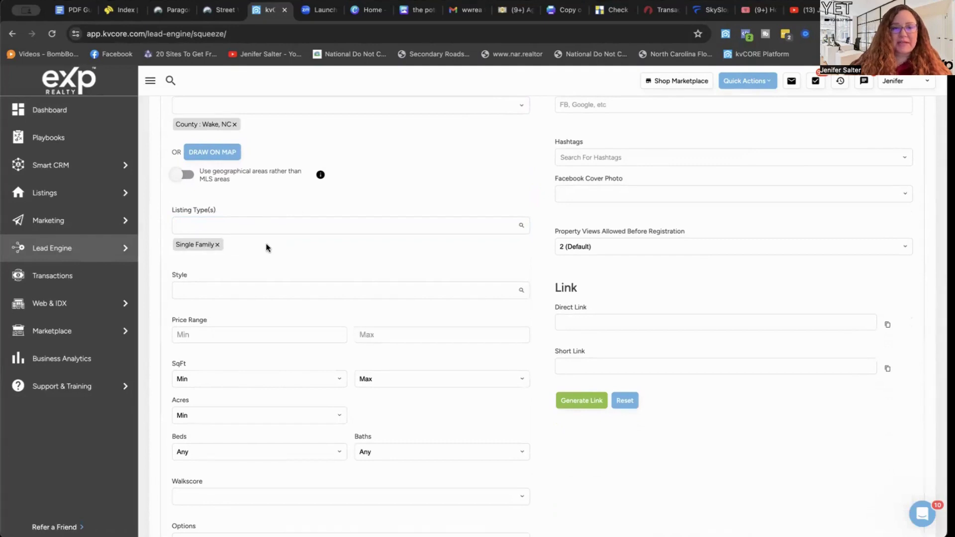
Enter 500000 as the Price Range maximum, leaving the minimum blank.
{"action": "left_click", "coordinate": [399, 333]}
{"action": "type", "text": "500"}
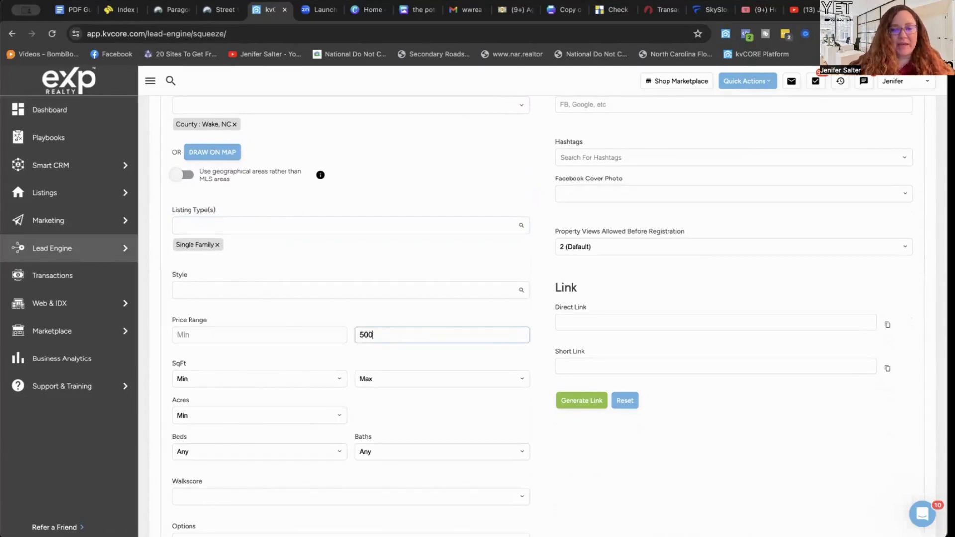
{"action": "type", "text": "000"}
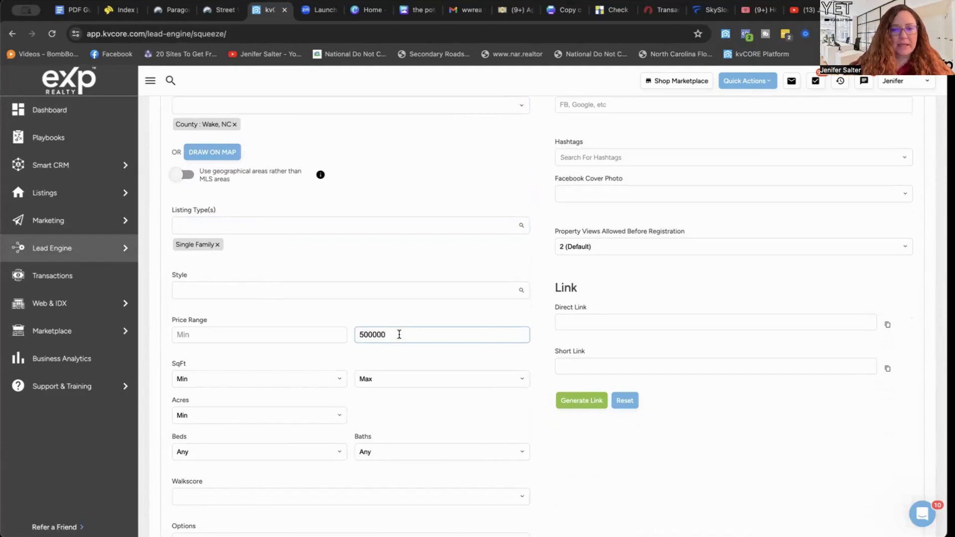
{"action": "left_click", "coordinate": [349, 308]}
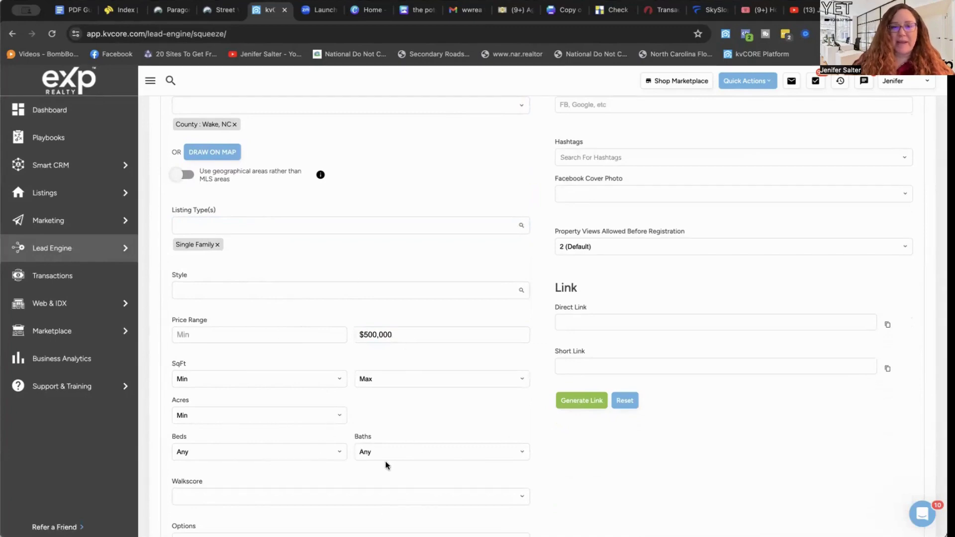
{"action": "scroll", "coordinate": [412, 420], "scroll_direction": "down", "scroll_amount": 3}
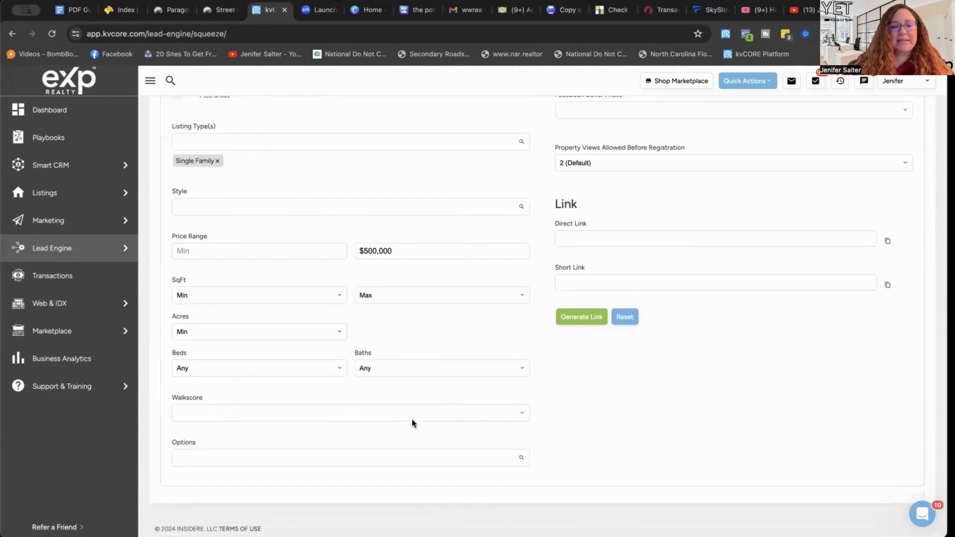
Add 1 Story as a search option.
{"action": "left_click", "coordinate": [364, 458]}
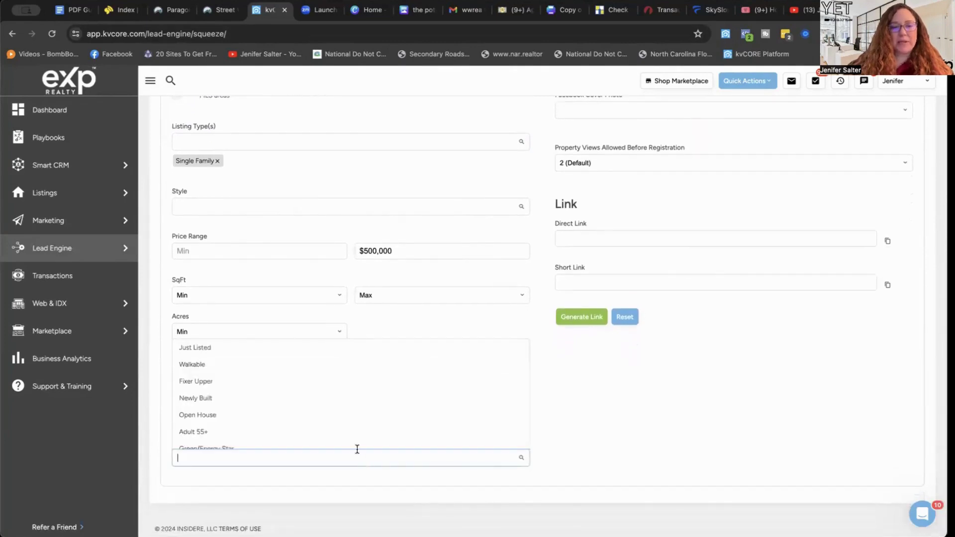
{"action": "scroll", "coordinate": [350, 423], "scroll_direction": "down", "scroll_amount": 3}
{"action": "scroll", "coordinate": [350, 423], "scroll_direction": "down", "scroll_amount": 5}
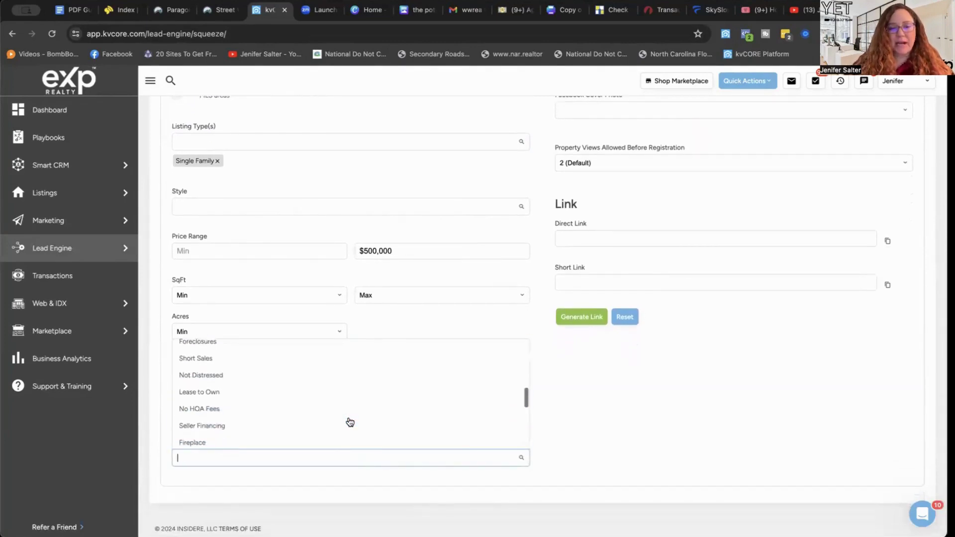
{"action": "scroll", "coordinate": [351, 422], "scroll_direction": "down", "scroll_amount": 1}
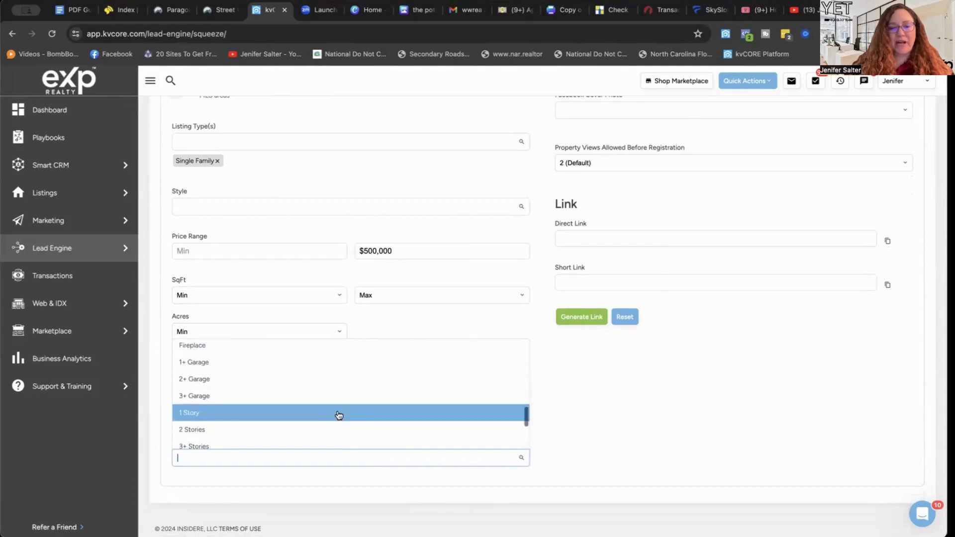
{"action": "left_click", "coordinate": [319, 414]}
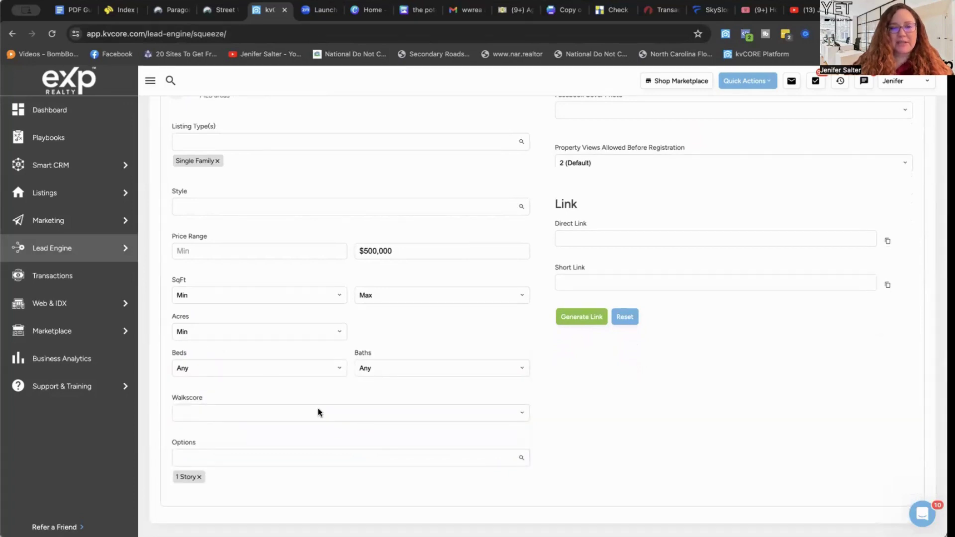
Set the minimum Acres to 1 - 43560 Sqr Ft.
{"action": "left_click", "coordinate": [305, 332]}
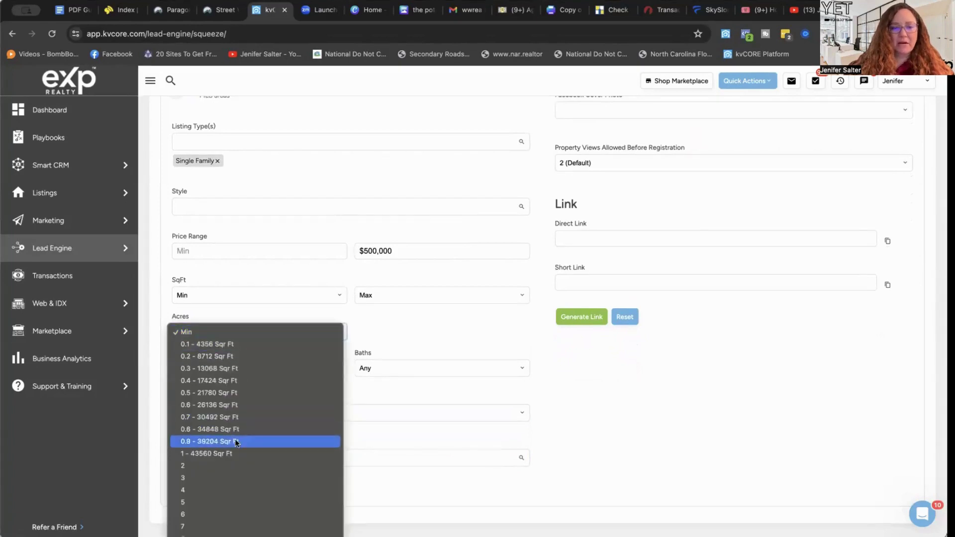
{"action": "left_click", "coordinate": [228, 453]}
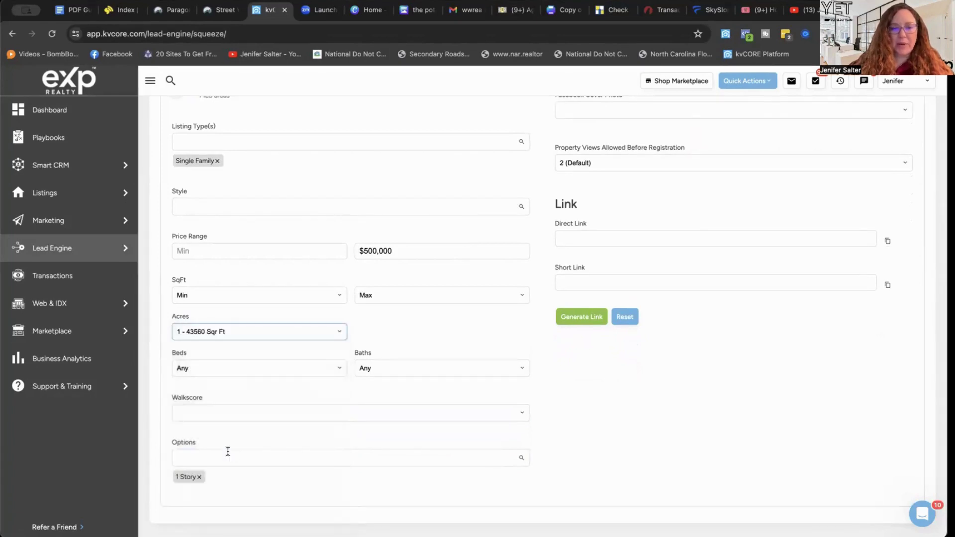
{"action": "scroll", "coordinate": [547, 229], "scroll_direction": "up", "scroll_amount": 3}
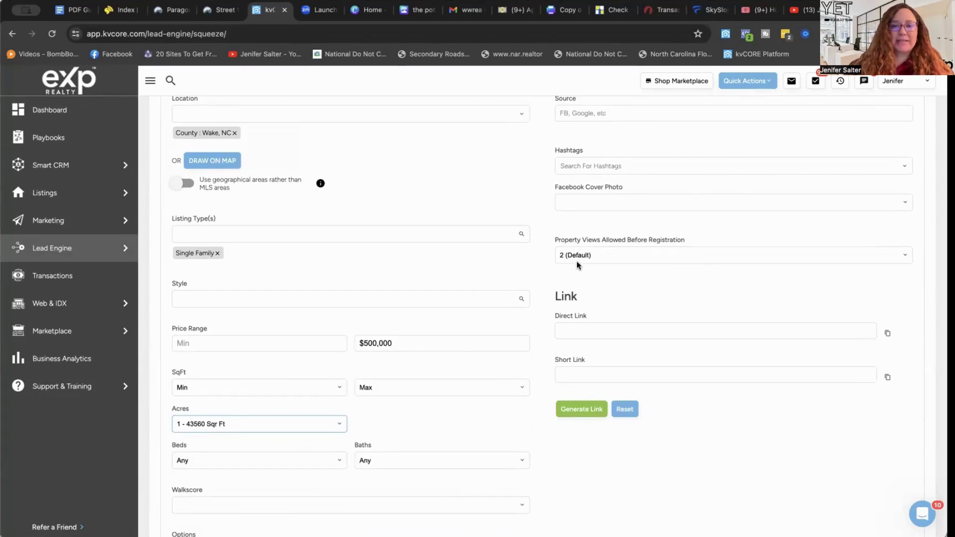
Keep property views before registration at the default of 2.
{"action": "left_click", "coordinate": [642, 249]}
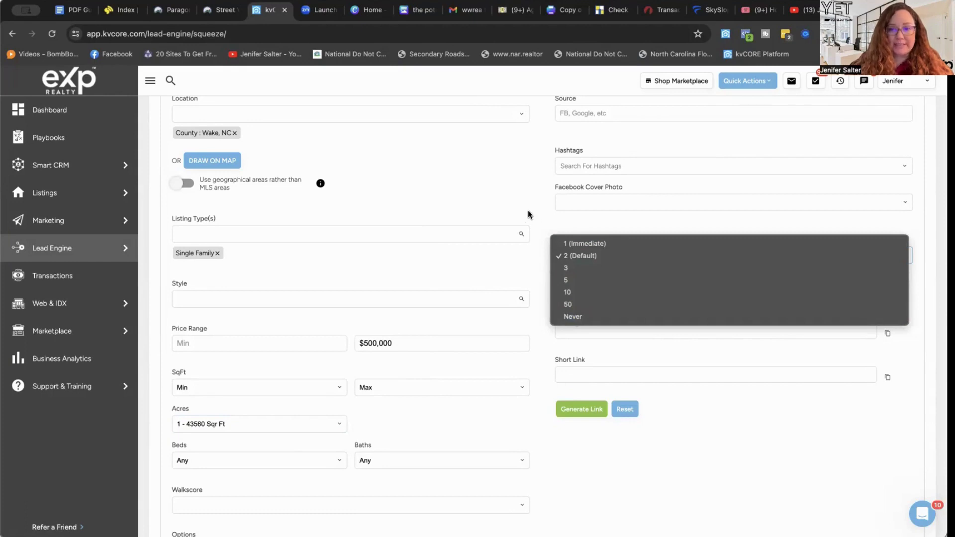
{"action": "left_click", "coordinate": [556, 255]}
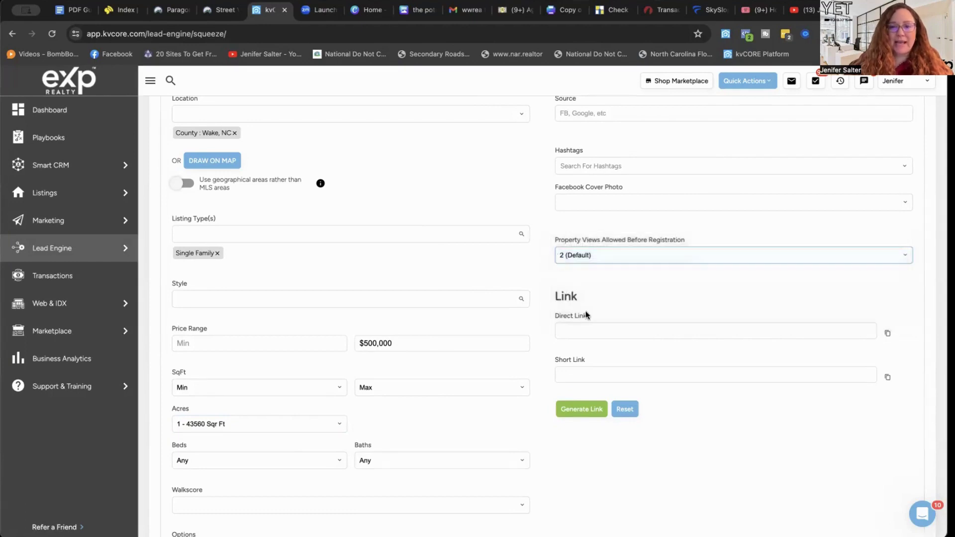
{"action": "scroll", "coordinate": [587, 314], "scroll_direction": "up", "scroll_amount": 2}
Add the hashtag #ranch500 and enter FB as the traffic source.
{"action": "left_click", "coordinate": [582, 211]}
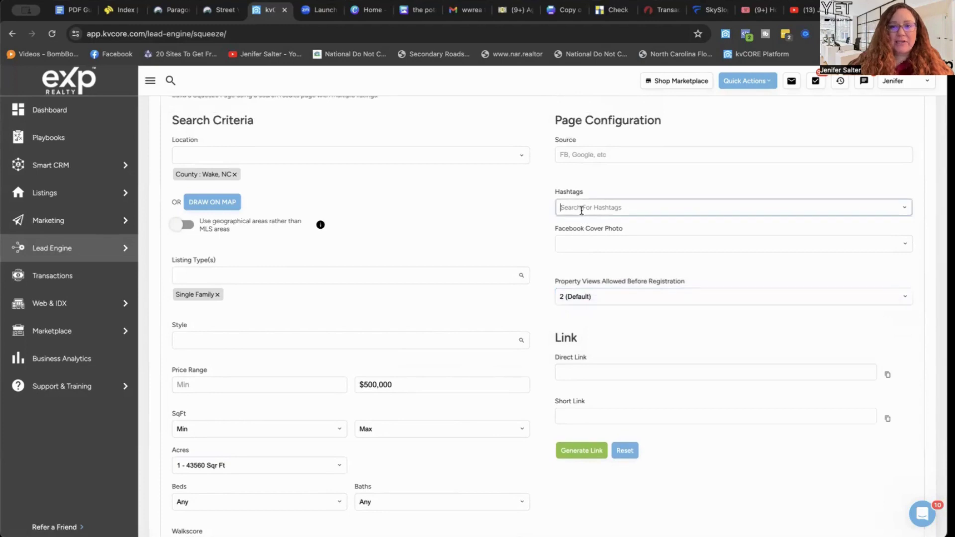
{"action": "type", "text": "#"}
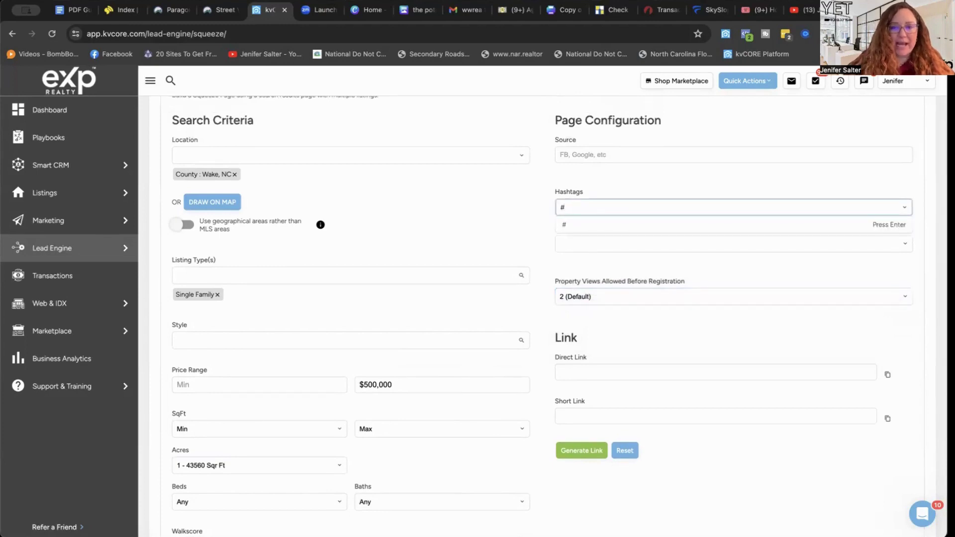
{"action": "type", "text": "ranch"}
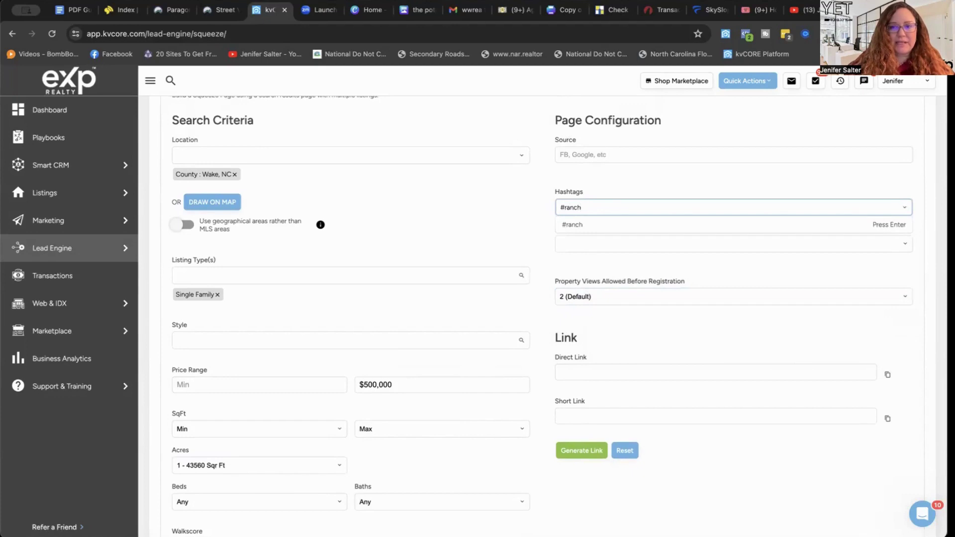
{"action": "type", "text": "50"}
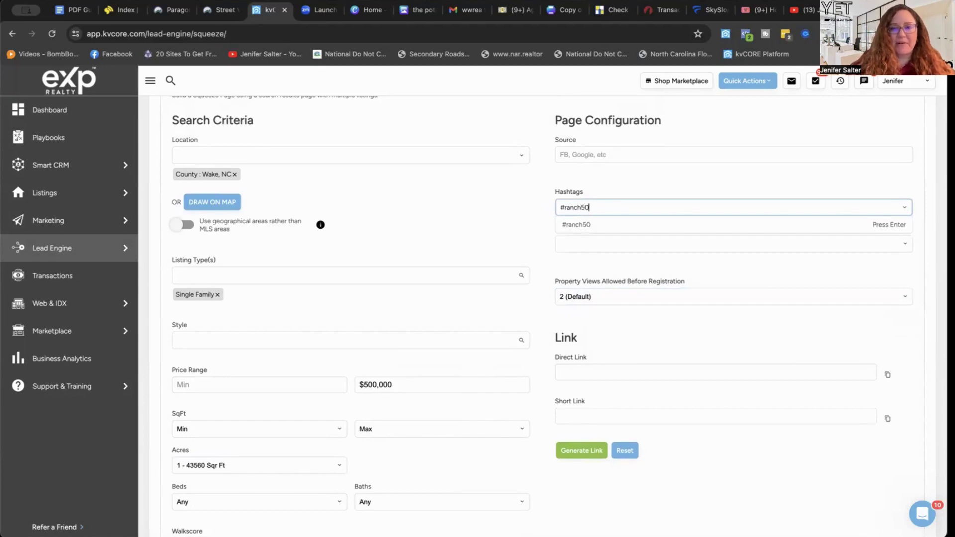
{"action": "type", "text": "0"}
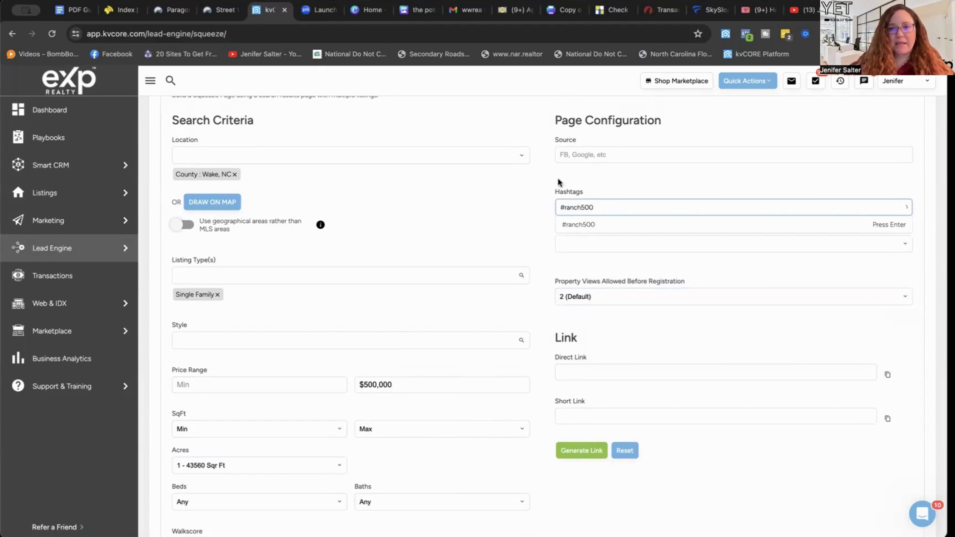
{"action": "key", "text": "Return"}
{"action": "left_click", "coordinate": [578, 159]}
{"action": "type", "text": "FB"}
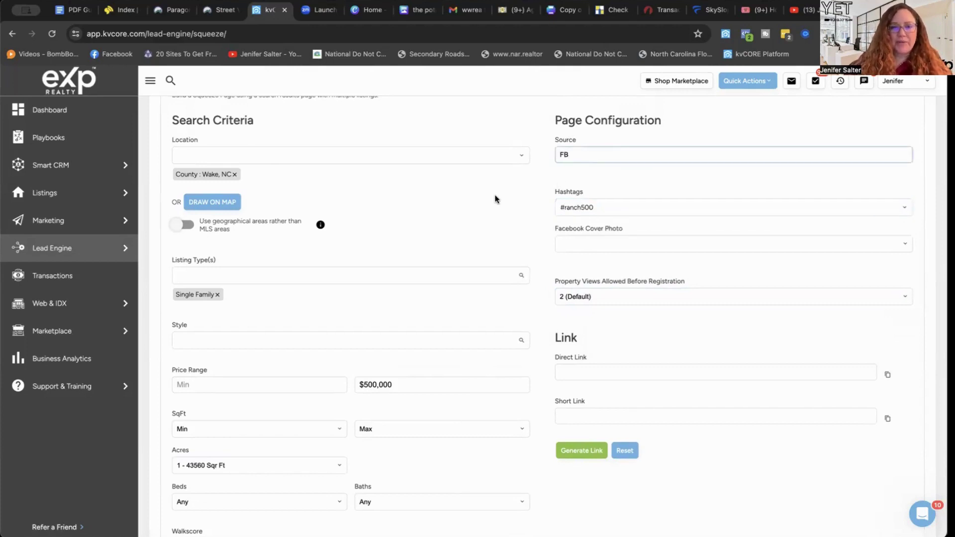
{"action": "scroll", "coordinate": [495, 199], "scroll_direction": "down", "scroll_amount": 3}
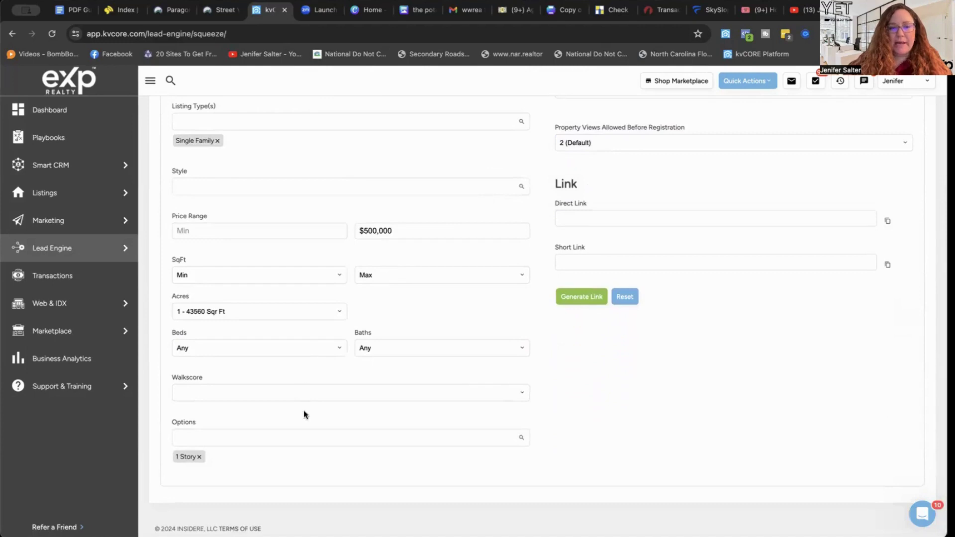
{"action": "left_click", "coordinate": [375, 438]}
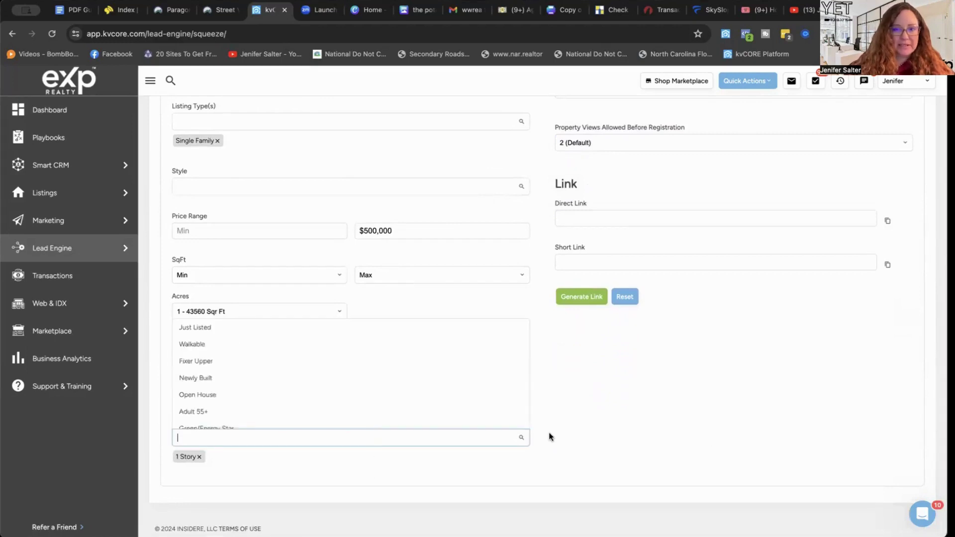
{"action": "type", "text": "st"}
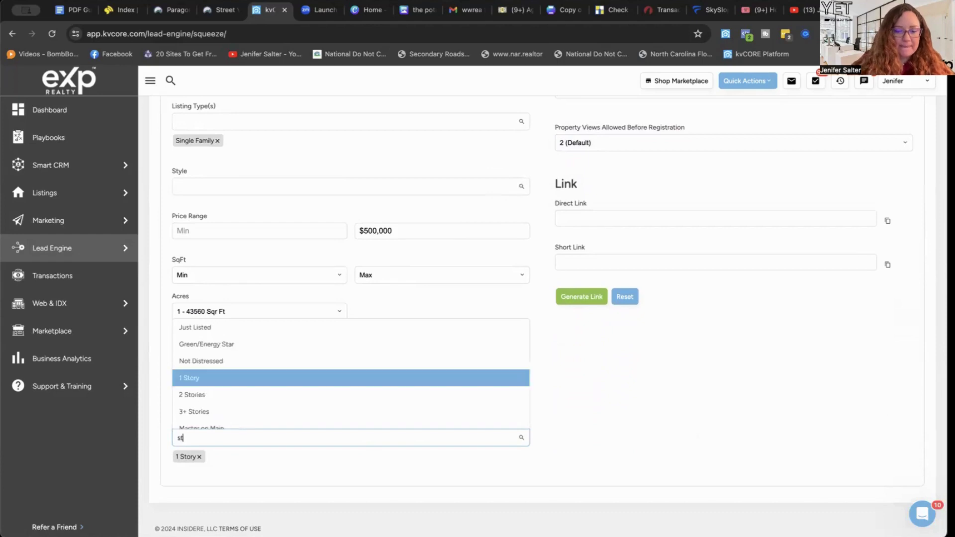
{"action": "type", "text": "ar"}
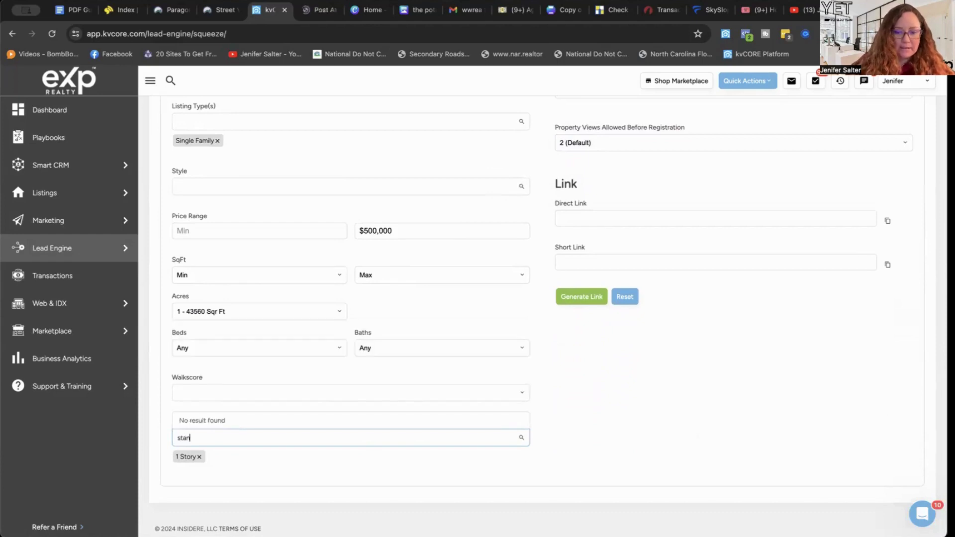
{"action": "key", "text": "BackSpace"}
{"action": "key", "text": "BackSpace"}
{"action": "key", "text": "BackSpace"}
{"action": "key", "text": "BackSpace"}
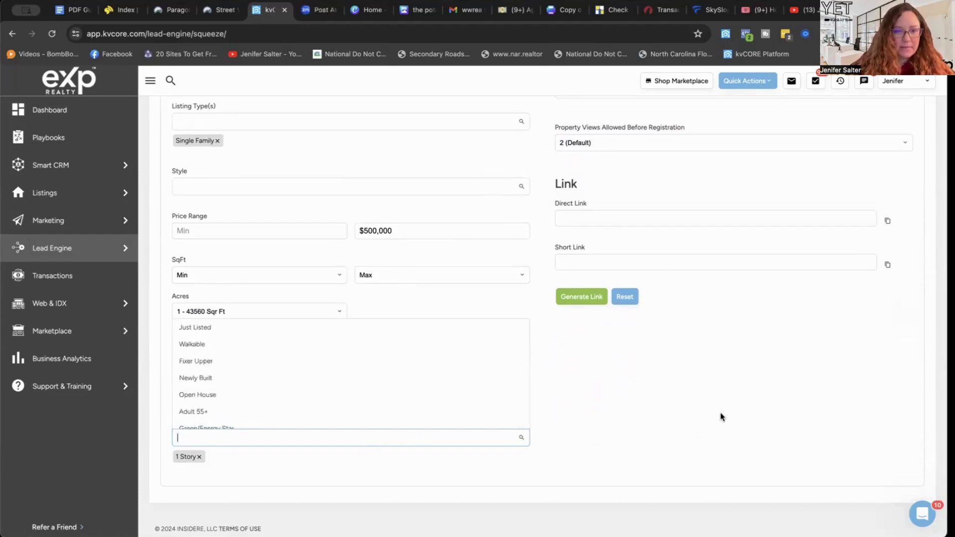
{"action": "left_click", "coordinate": [637, 411]}
{"action": "scroll", "coordinate": [613, 247], "scroll_direction": "up", "scroll_amount": 3}
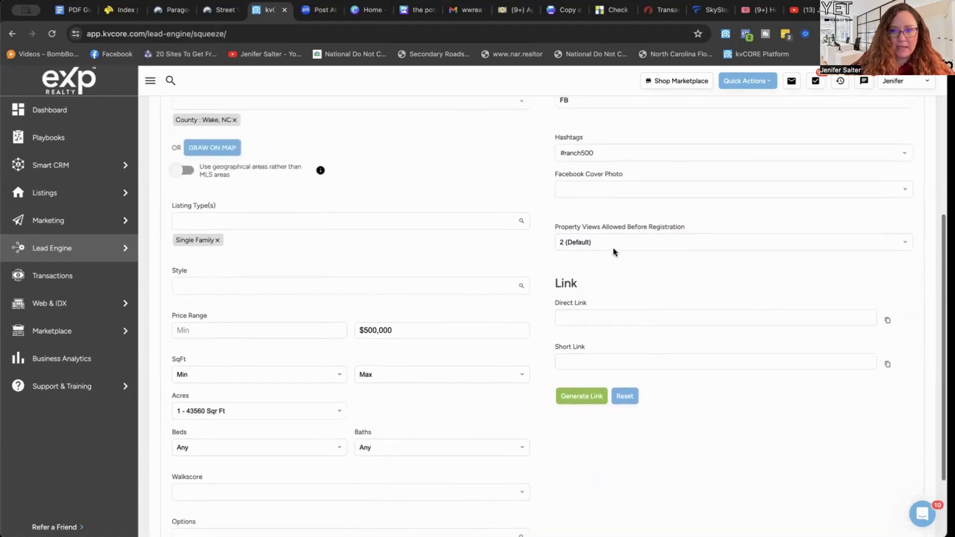
{"action": "scroll", "coordinate": [613, 249], "scroll_direction": "down", "scroll_amount": 1}
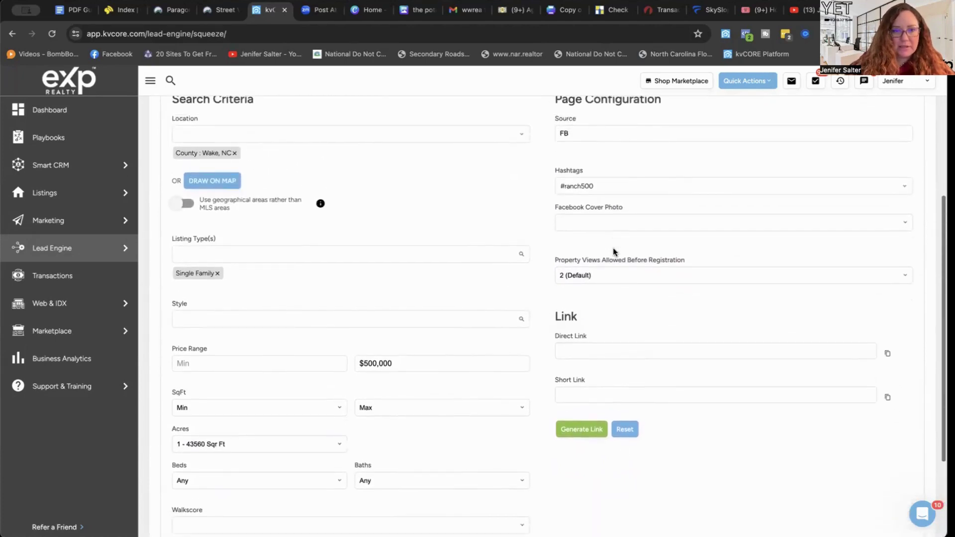
{"action": "scroll", "coordinate": [613, 249], "scroll_direction": "up", "scroll_amount": 2}
{"action": "left_click", "coordinate": [359, 305]}
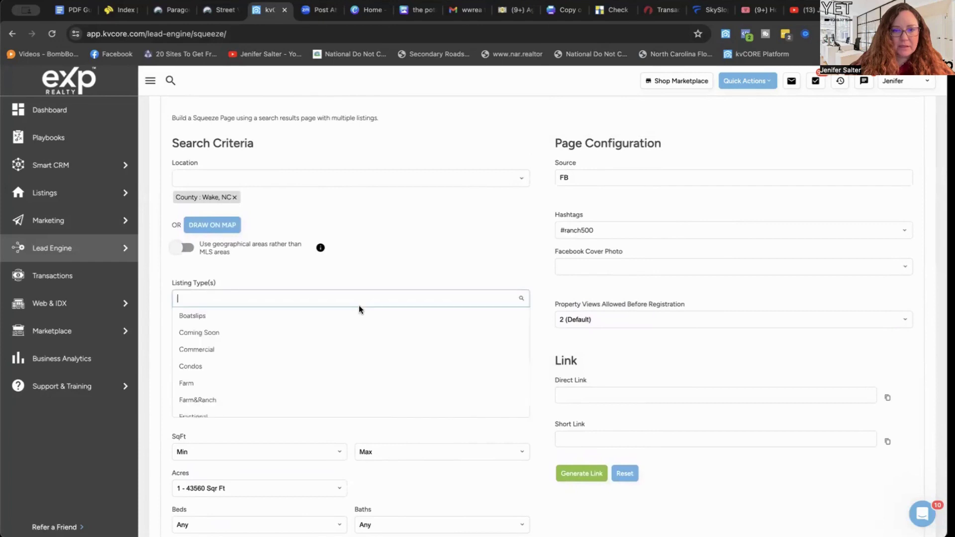
{"action": "scroll", "coordinate": [261, 388], "scroll_direction": "down", "scroll_amount": 3}
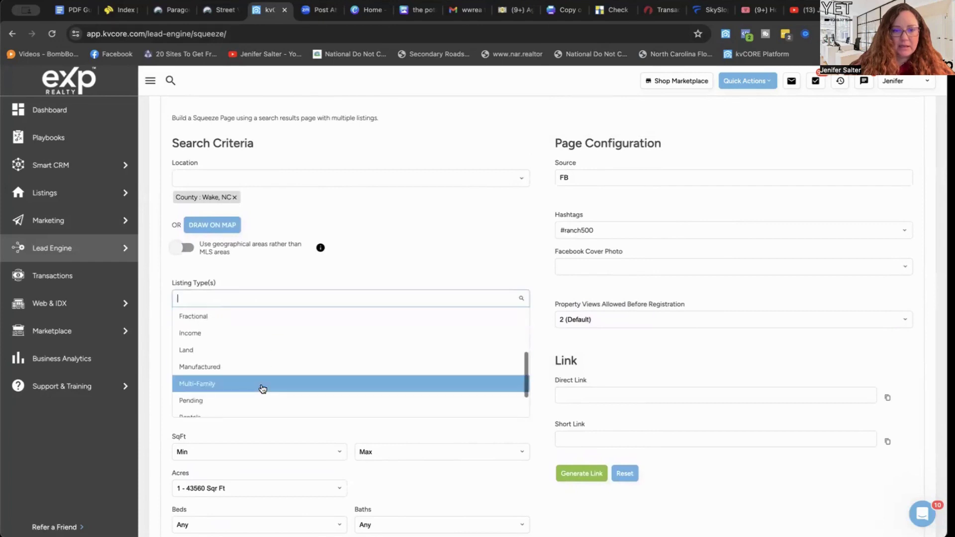
{"action": "scroll", "coordinate": [262, 389], "scroll_direction": "down", "scroll_amount": 2}
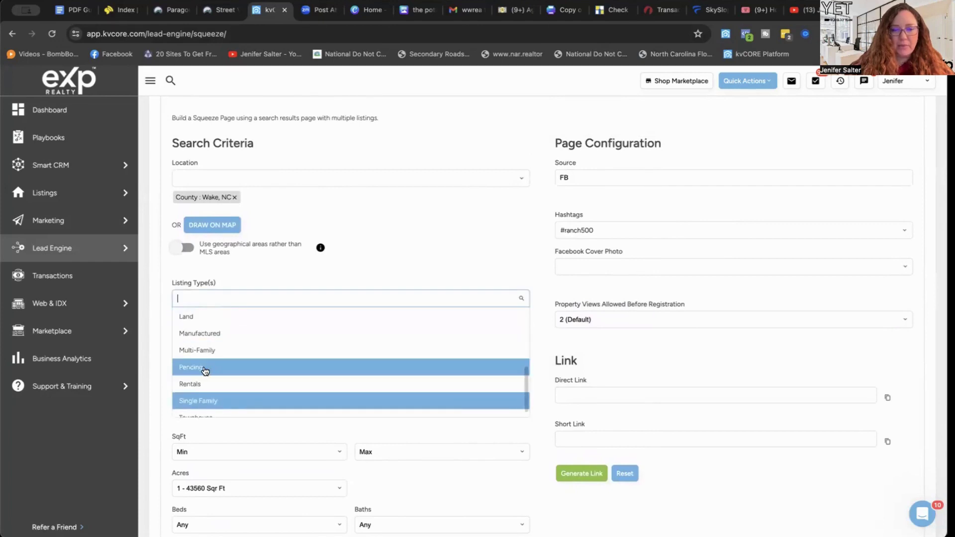
{"action": "scroll", "coordinate": [247, 376], "scroll_direction": "down", "scroll_amount": 1}
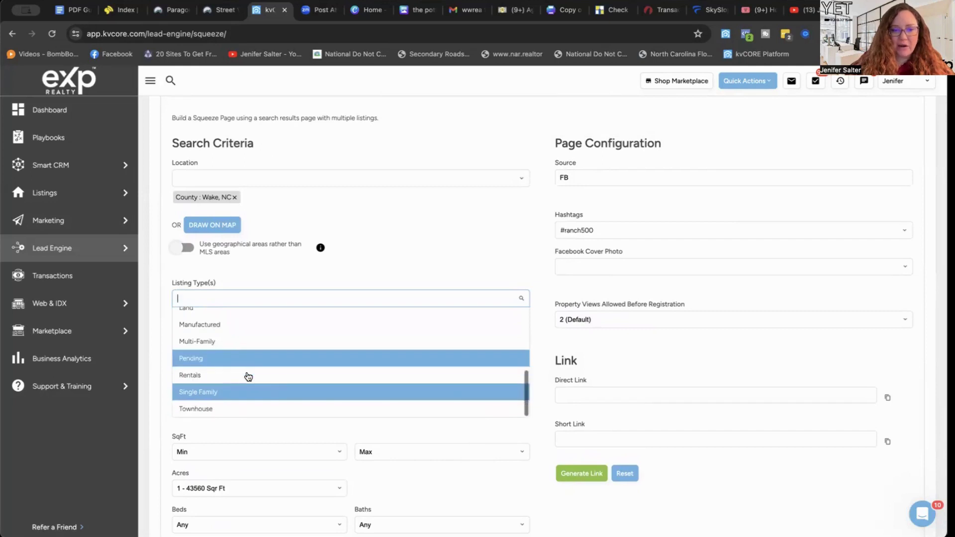
{"action": "scroll", "coordinate": [246, 377], "scroll_direction": "up", "scroll_amount": 6}
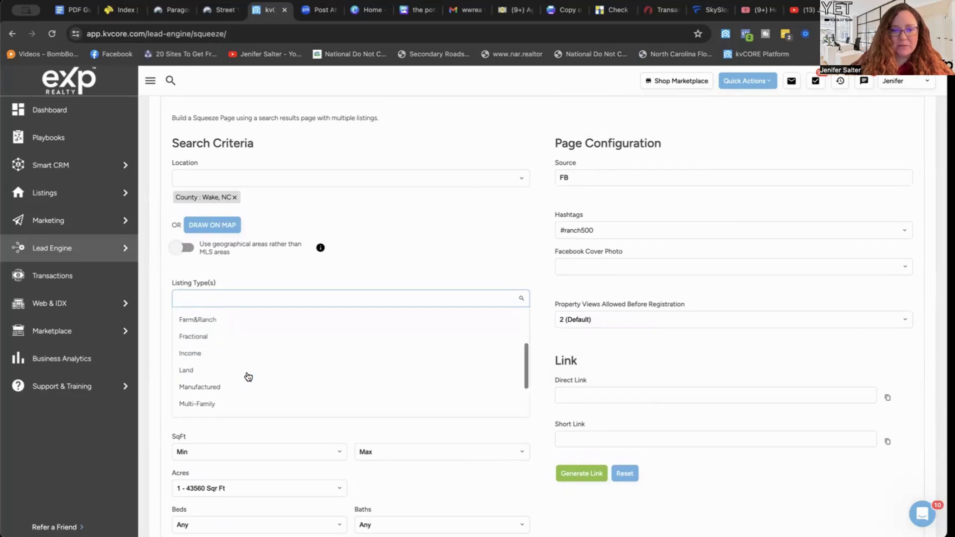
{"action": "left_click", "coordinate": [474, 209]}
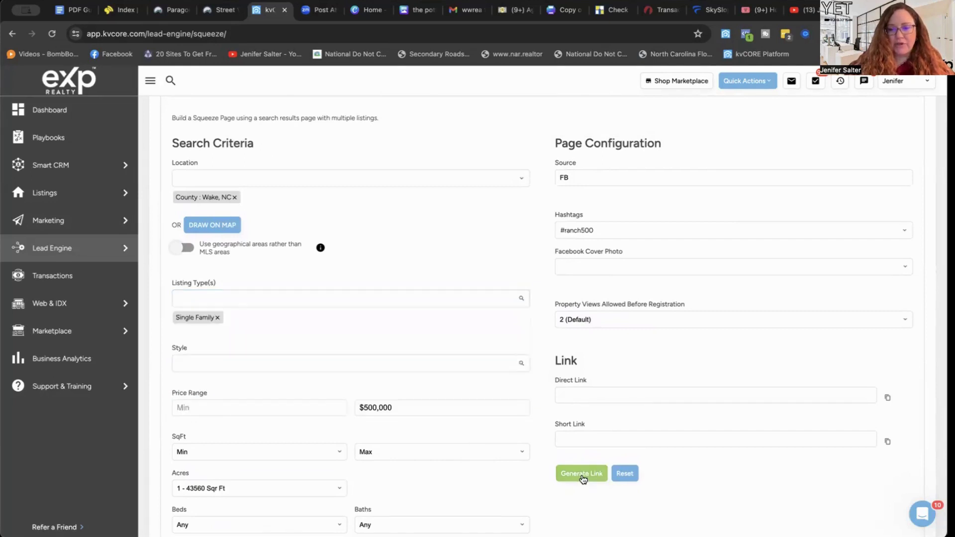
Generate the squeeze page's direct and short links and select the short link URL.
{"action": "left_click", "coordinate": [583, 477]}
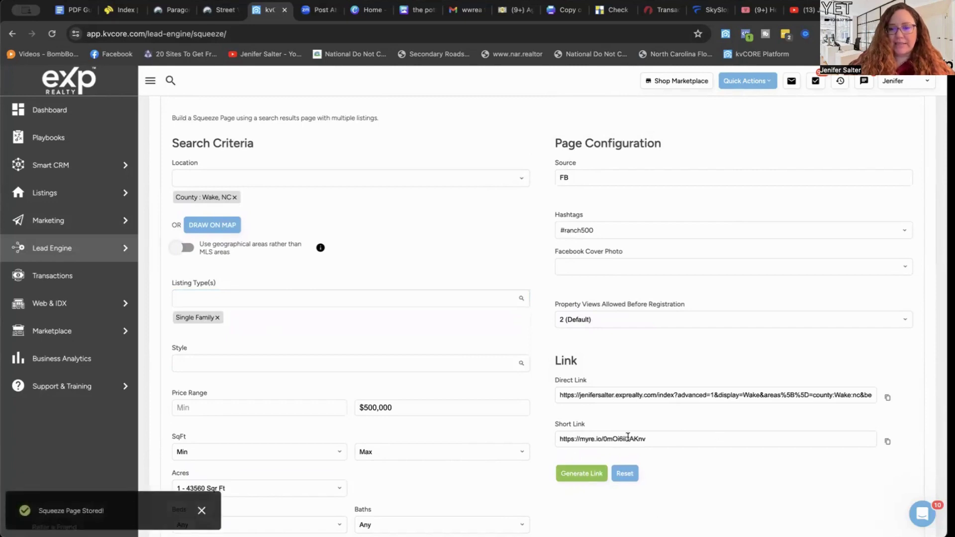
{"action": "double_click", "coordinate": [647, 438]}
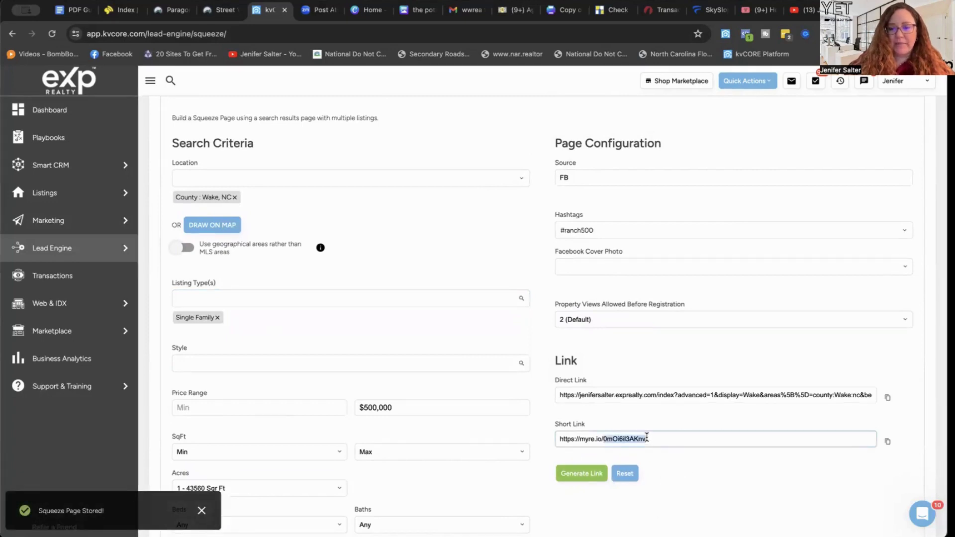
{"action": "triple_click", "coordinate": [647, 438]}
{"action": "key", "text": "super+c"}
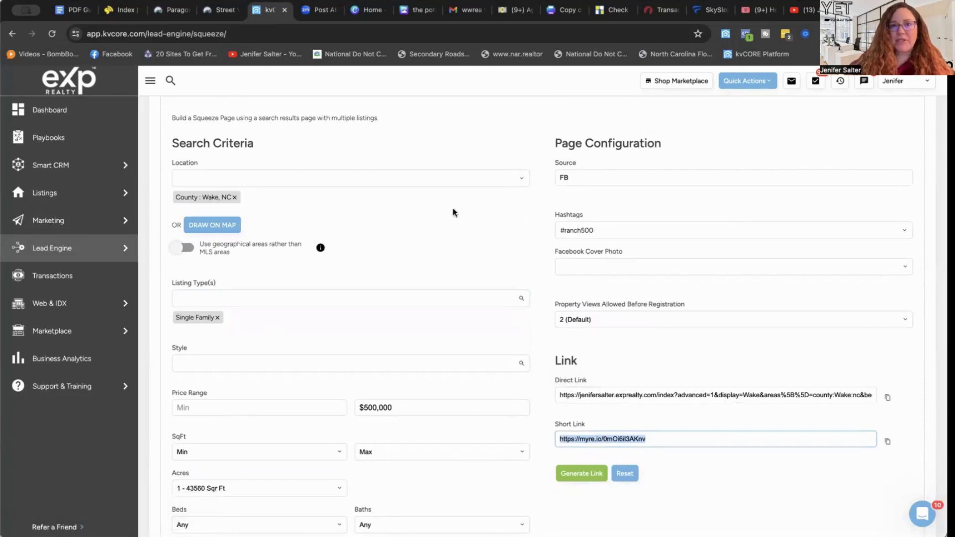
{"action": "left_click", "coordinate": [224, 30]}
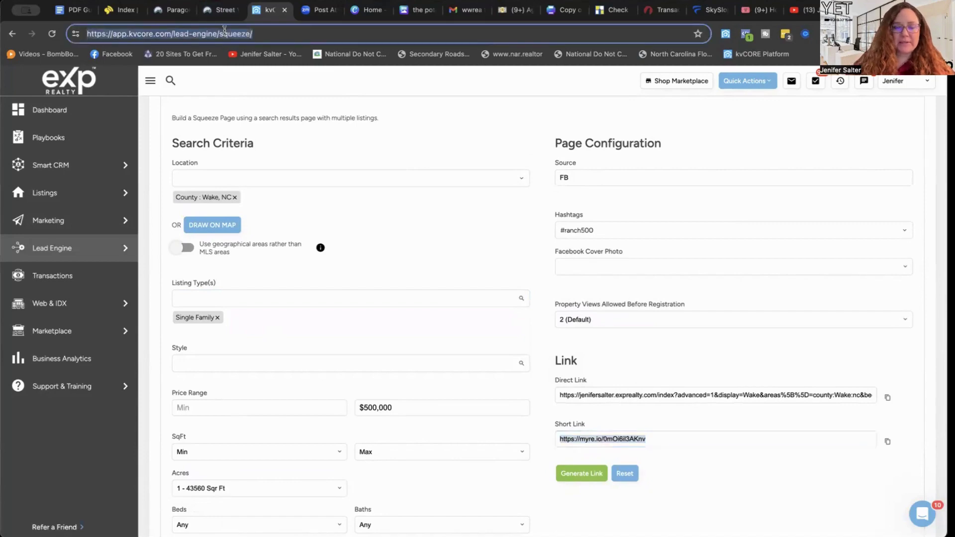
Go to Facebook and draft a post reading 'Check out all of these great Wake County ranch homes on at least 1 acre under 500K'.
{"action": "type", "text": "face"}
{"action": "key", "text": "Return"}
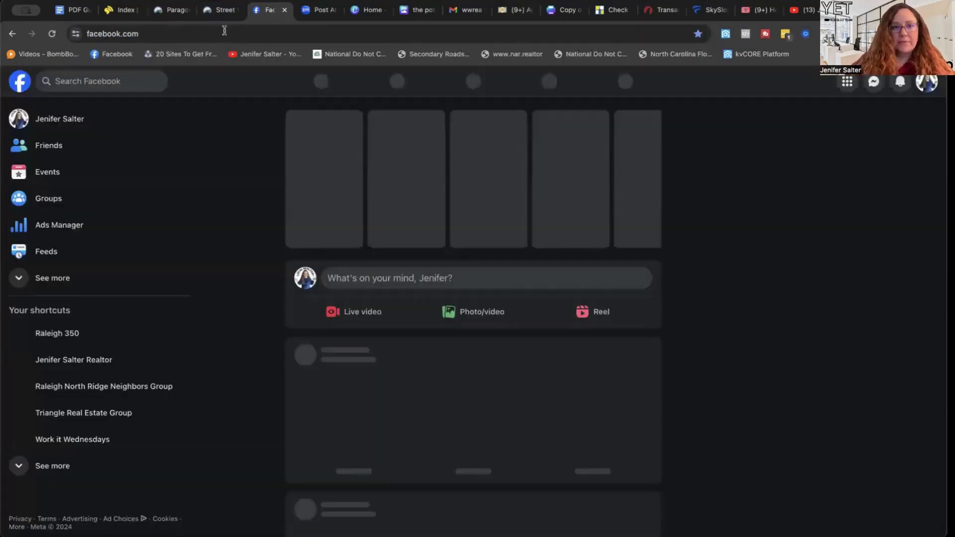
{"action": "left_click", "coordinate": [390, 279]}
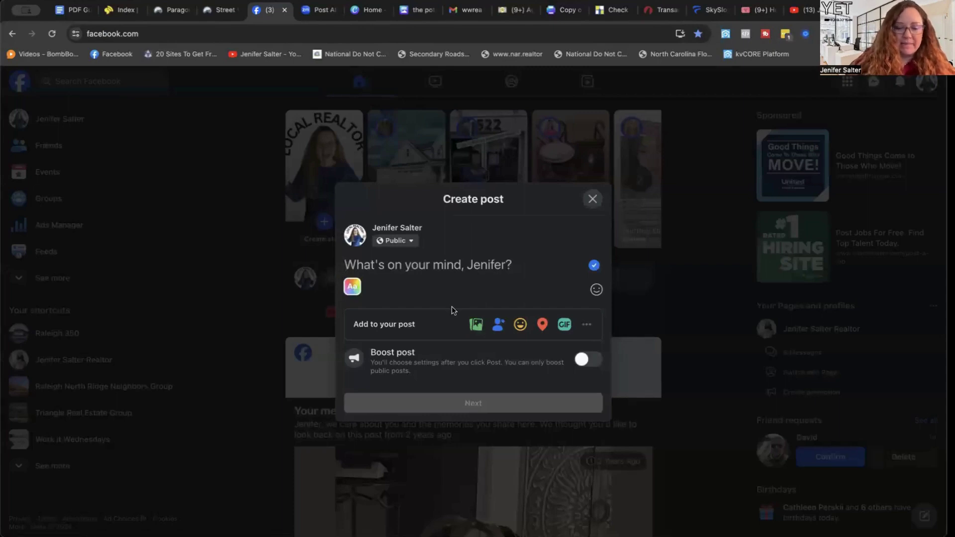
{"action": "type", "text": "Check out a"}
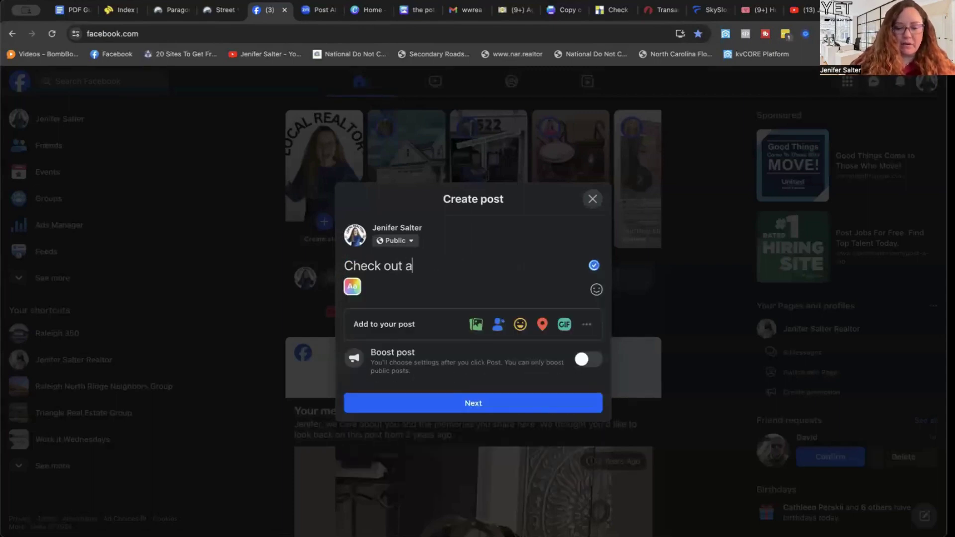
{"action": "type", "text": "ll of these g"}
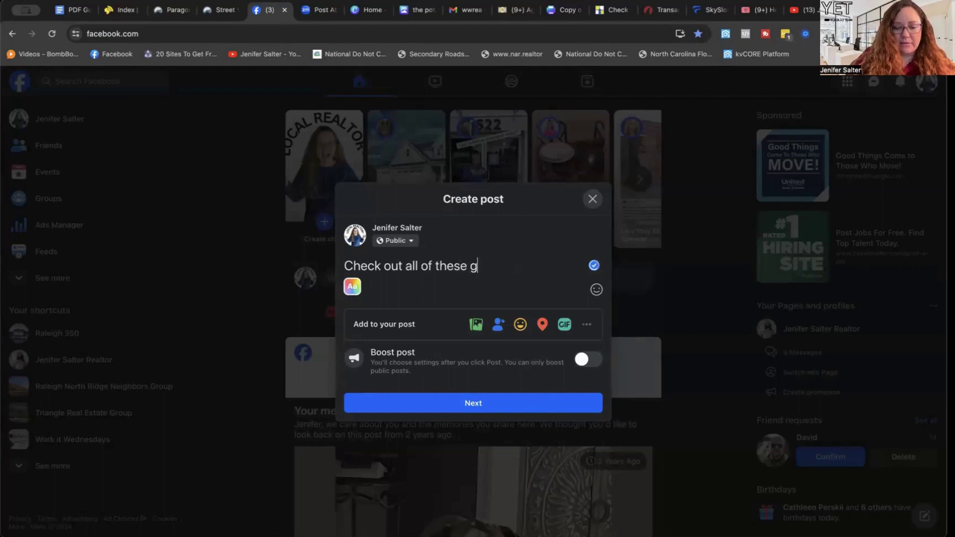
{"action": "type", "text": "reat Wak"}
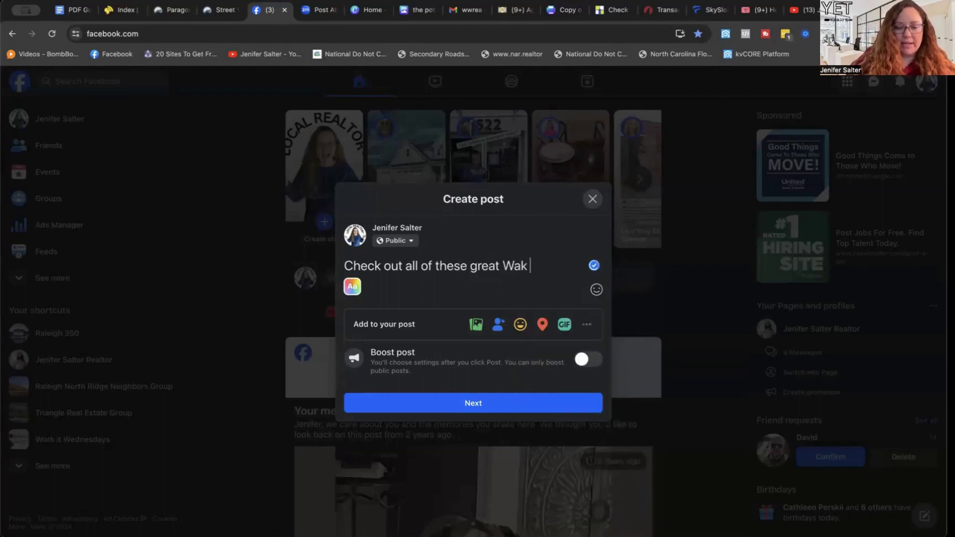
{"action": "type", "text": "e Count"}
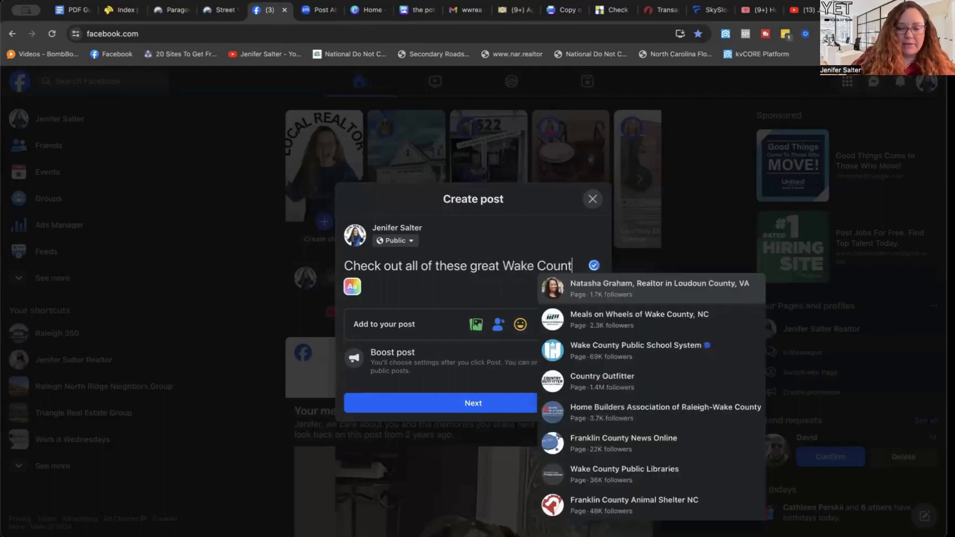
{"action": "type", "text": "y ranch hom"}
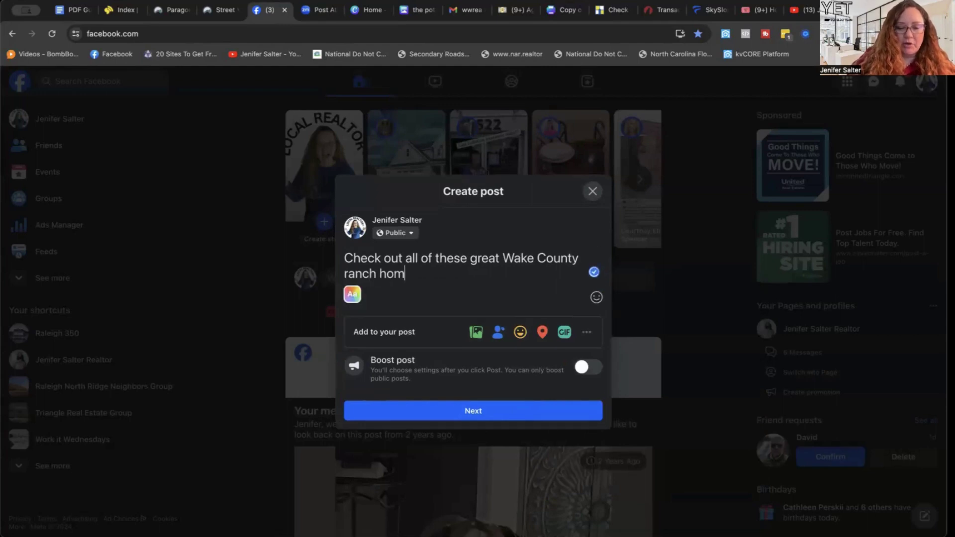
{"action": "type", "text": "es on at "}
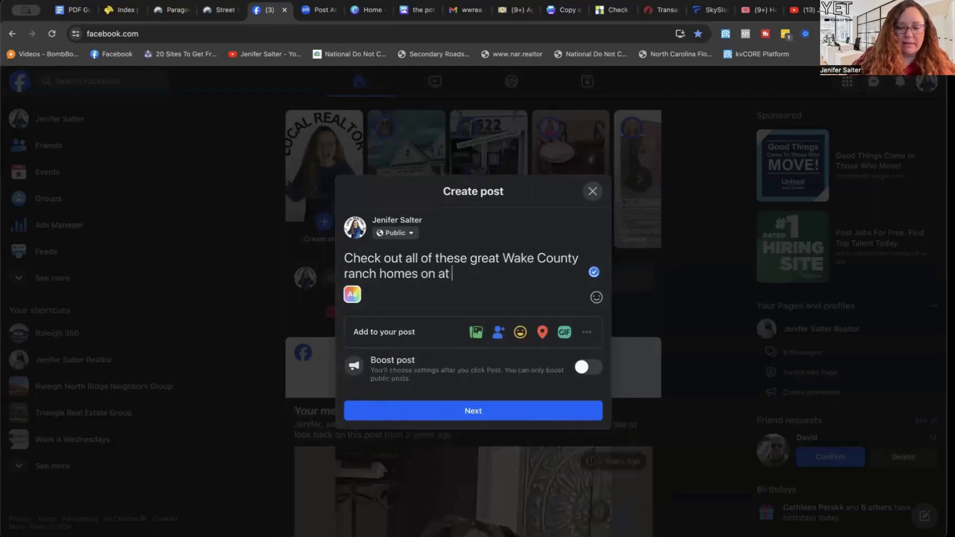
{"action": "type", "text": "least 1 acre"}
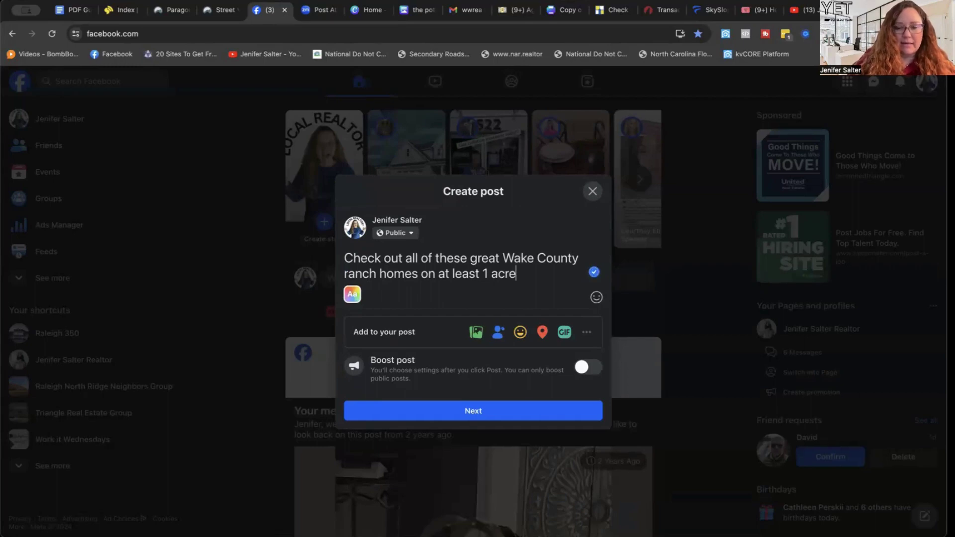
{"action": "type", "text": "!!"}
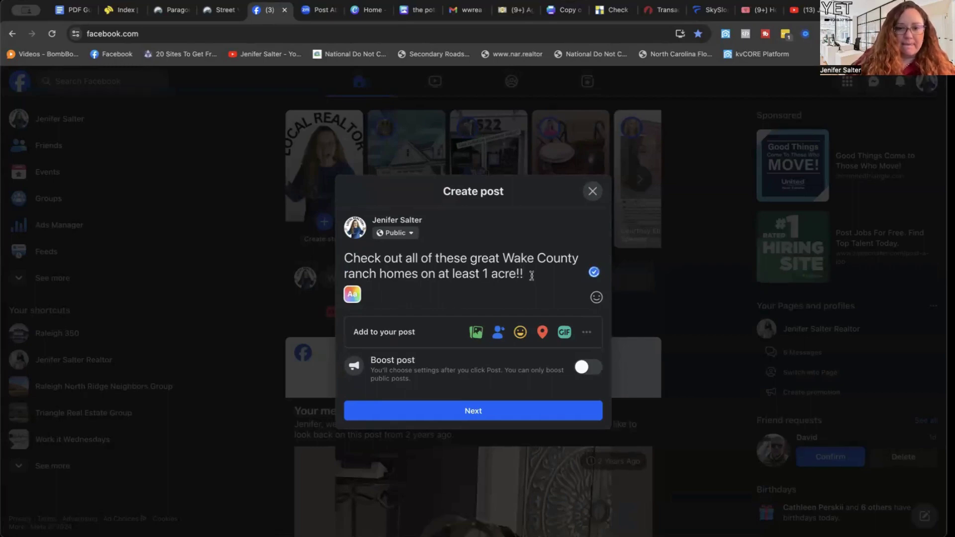
{"action": "key", "text": "BackSpace"}
{"action": "key", "text": "BackSpace"}
{"action": "type", "text": "under 500K"}
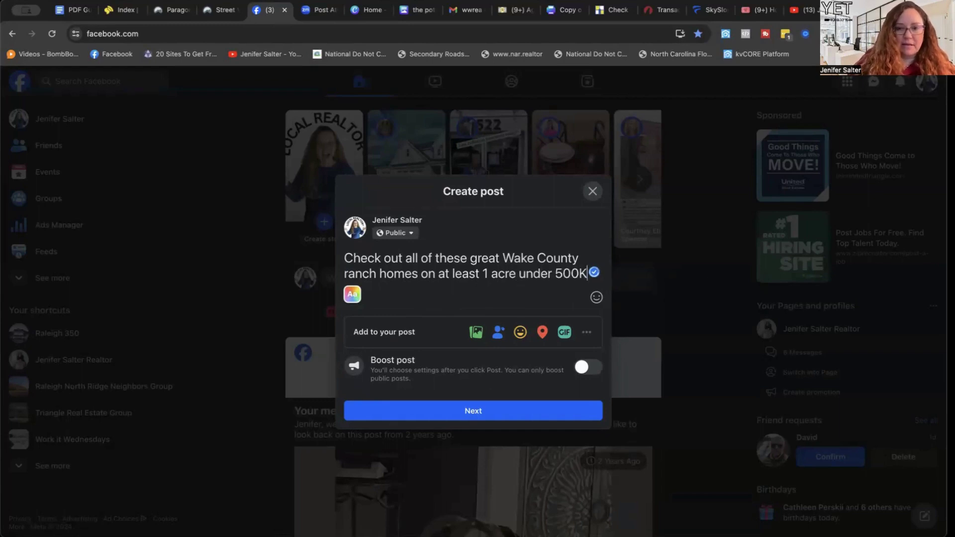
Insert a smiling-with-hearts emoji at the start of the post.
{"action": "left_click", "coordinate": [346, 258]}
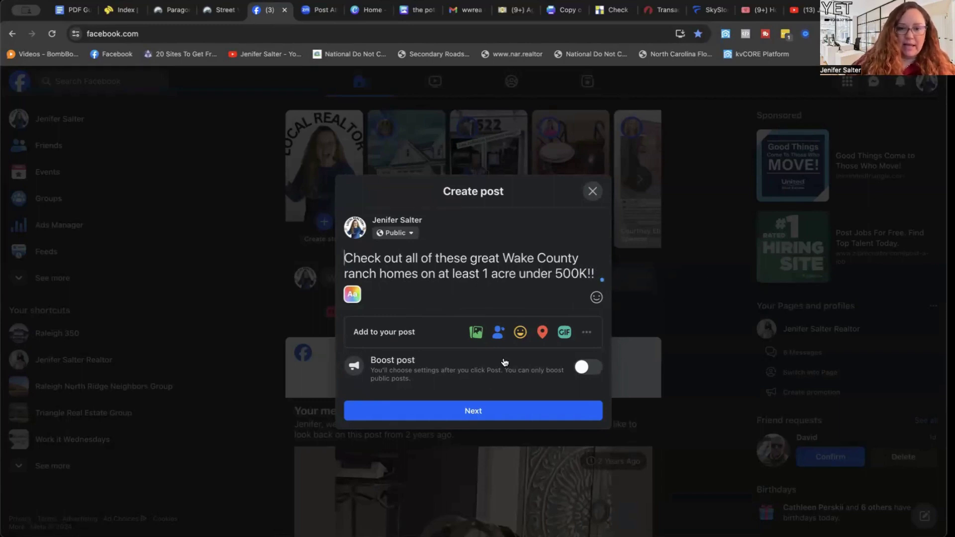
{"action": "left_click", "coordinate": [596, 297]}
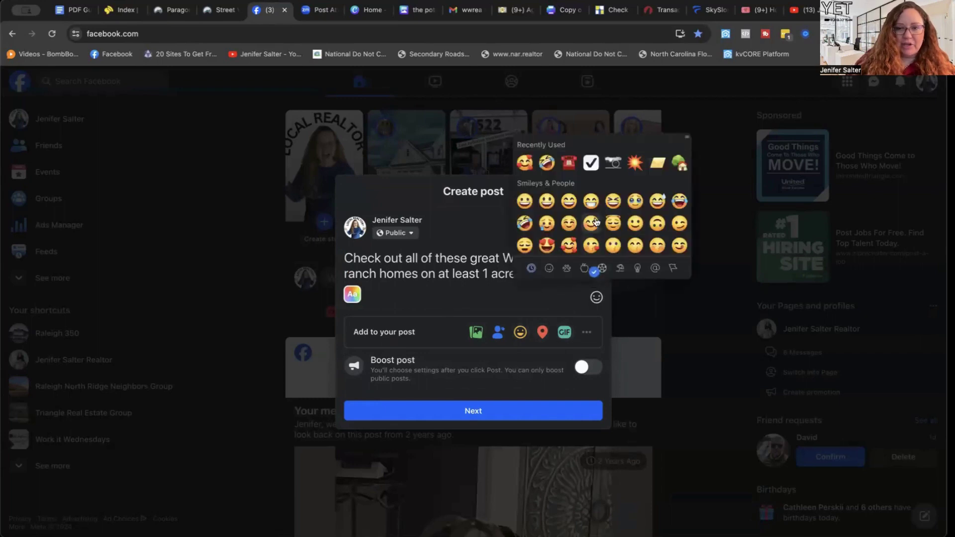
{"action": "left_click", "coordinate": [529, 164]}
{"action": "left_click", "coordinate": [473, 260]}
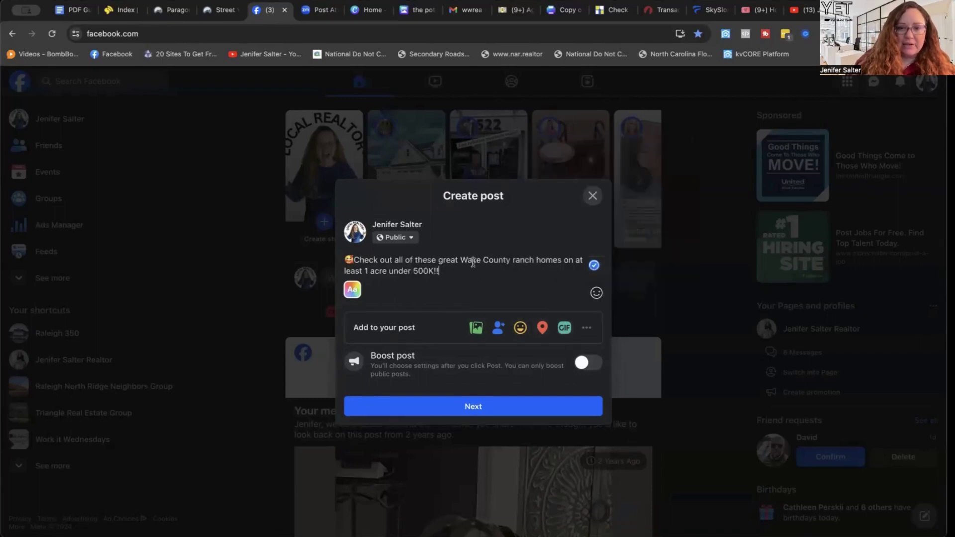
Add a house-with-garden emoji after 'homes' and paste the listing link at the end.
{"action": "left_click", "coordinate": [561, 261]}
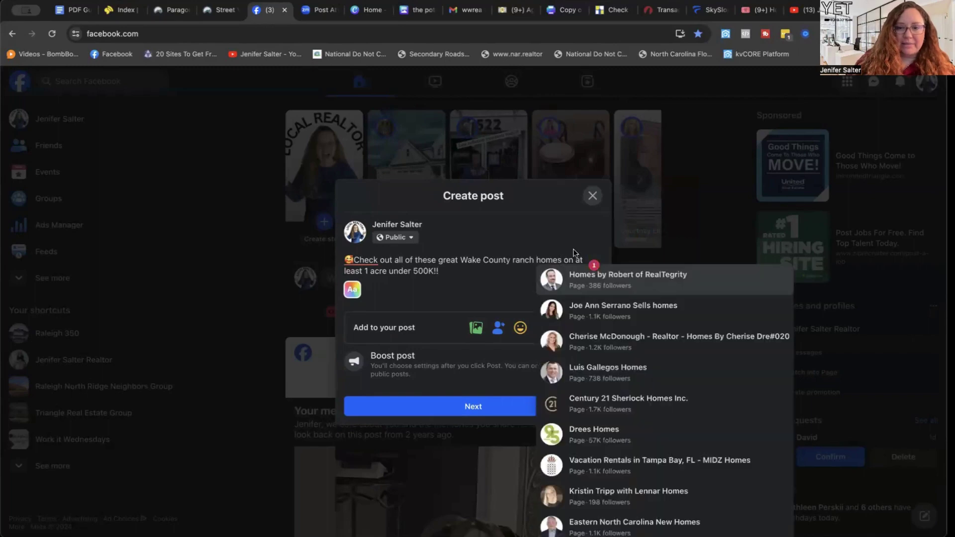
{"action": "left_click", "coordinate": [573, 249]}
{"action": "left_click", "coordinate": [597, 294]}
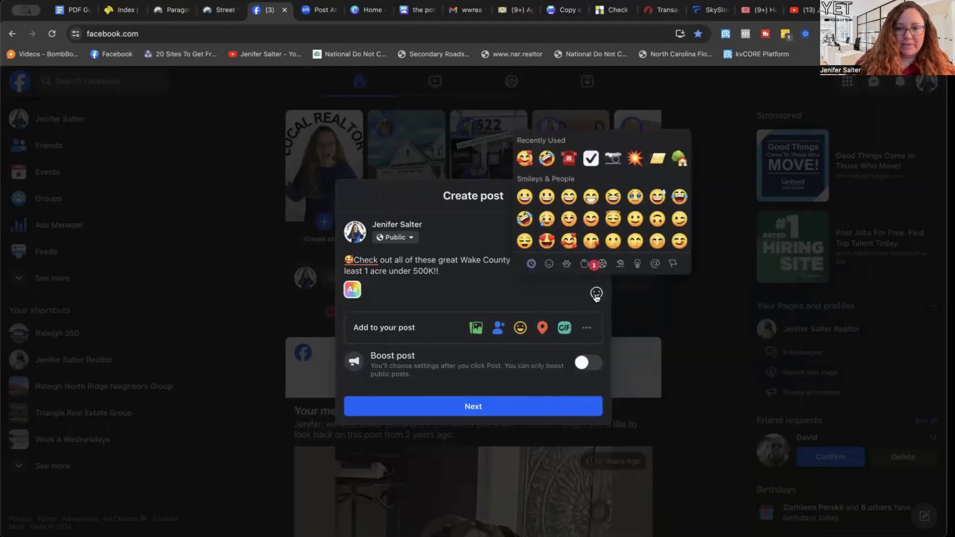
{"action": "scroll", "coordinate": [603, 192], "scroll_direction": "up", "scroll_amount": 1}
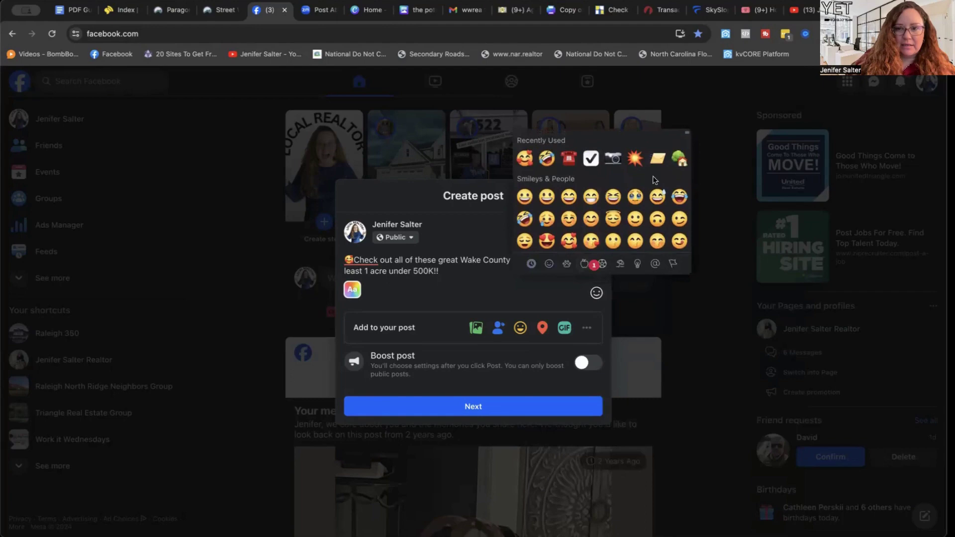
{"action": "left_click", "coordinate": [680, 159]}
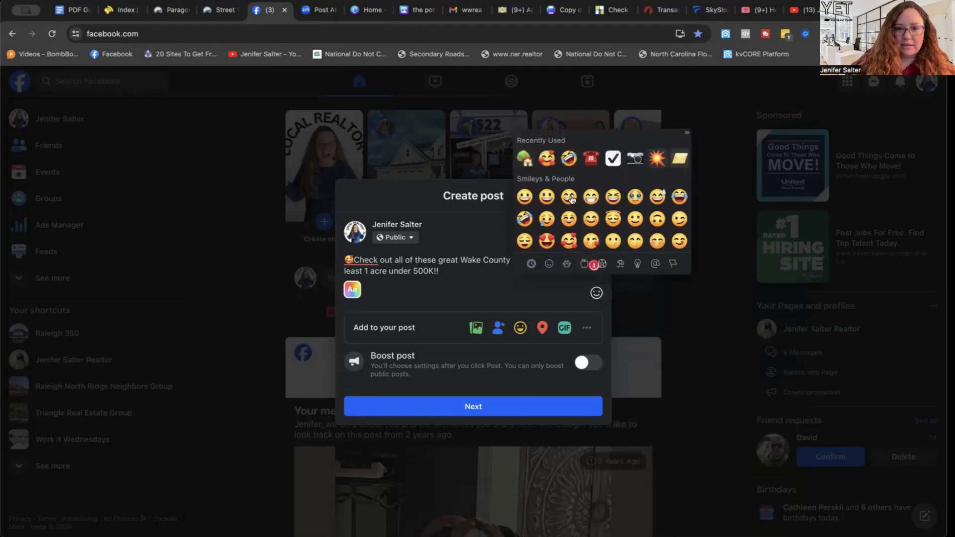
{"action": "left_click", "coordinate": [494, 288]}
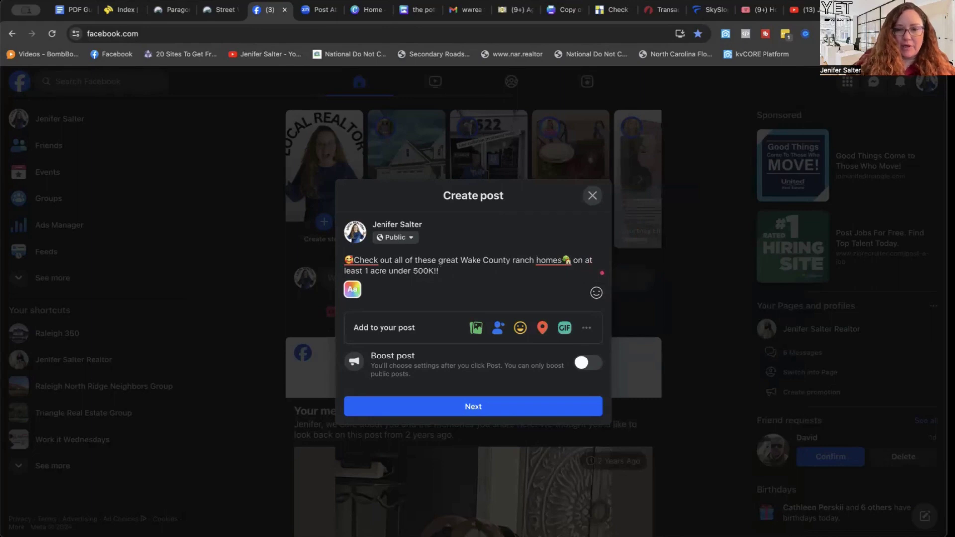
{"action": "key", "text": "super+v"}
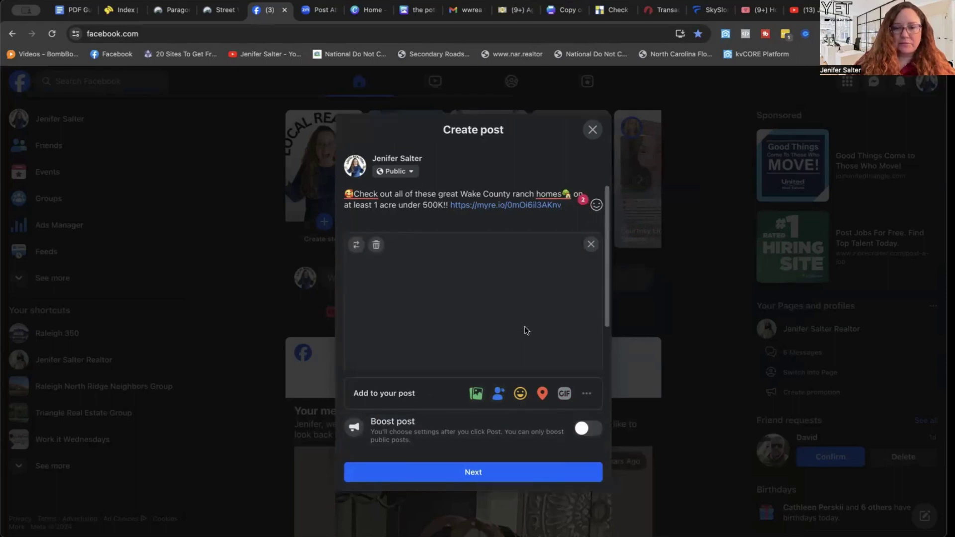
Delete the pasted URL text while keeping the house photo preview, then close the post draft.
{"action": "scroll", "coordinate": [535, 343], "scroll_direction": "down", "scroll_amount": 1}
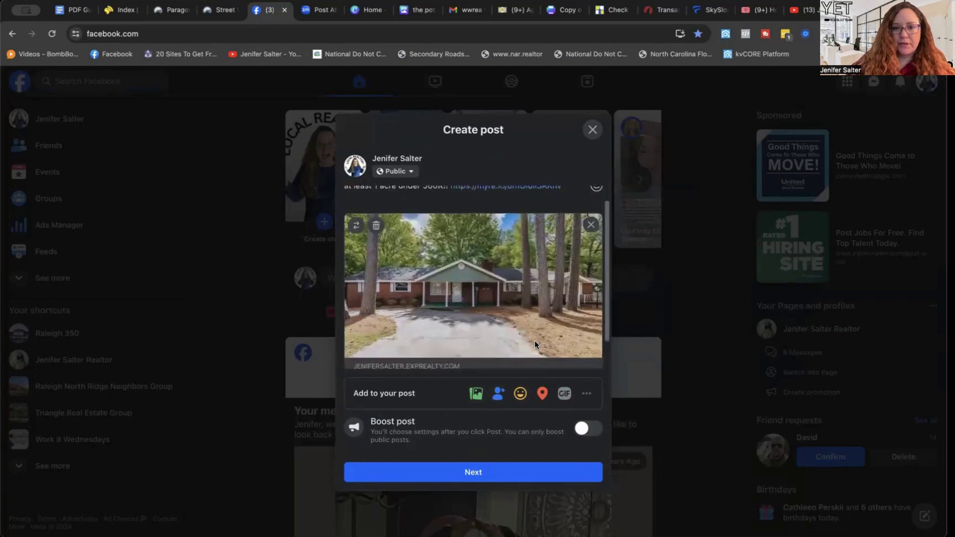
{"action": "scroll", "coordinate": [535, 344], "scroll_direction": "up", "scroll_amount": 1}
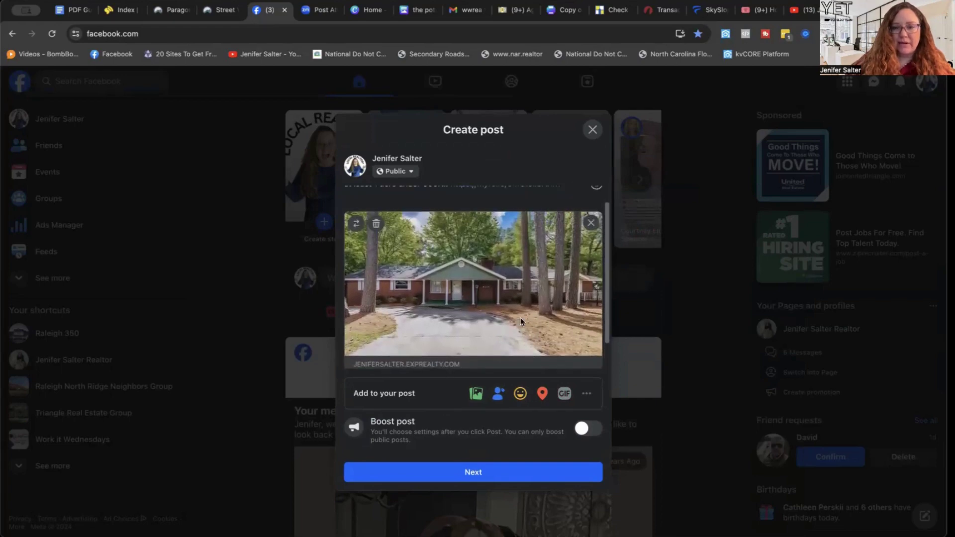
{"action": "scroll", "coordinate": [521, 257], "scroll_direction": "up", "scroll_amount": 2}
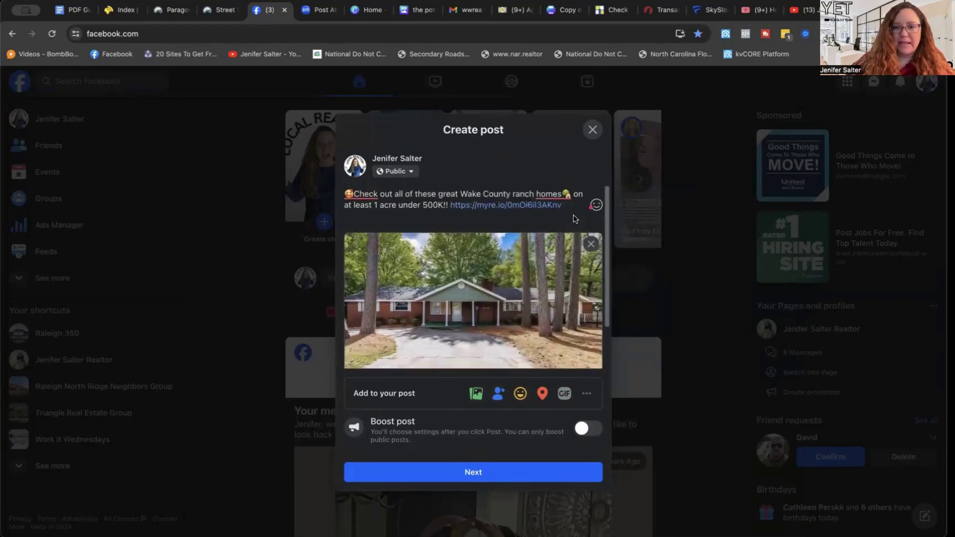
{"action": "left_click", "coordinate": [451, 208], "text": "shift"}
{"action": "key", "text": "super+c"}
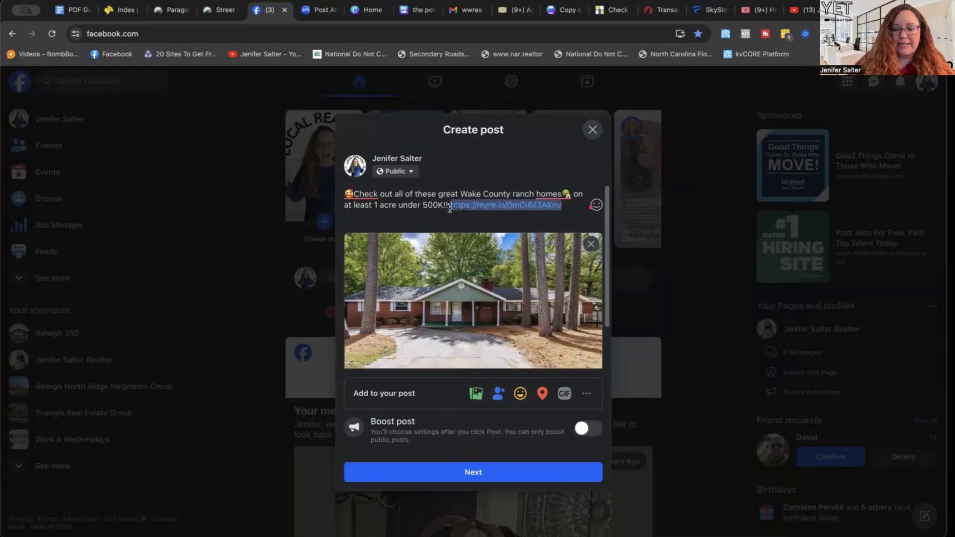
{"action": "key", "text": "BackSpace"}
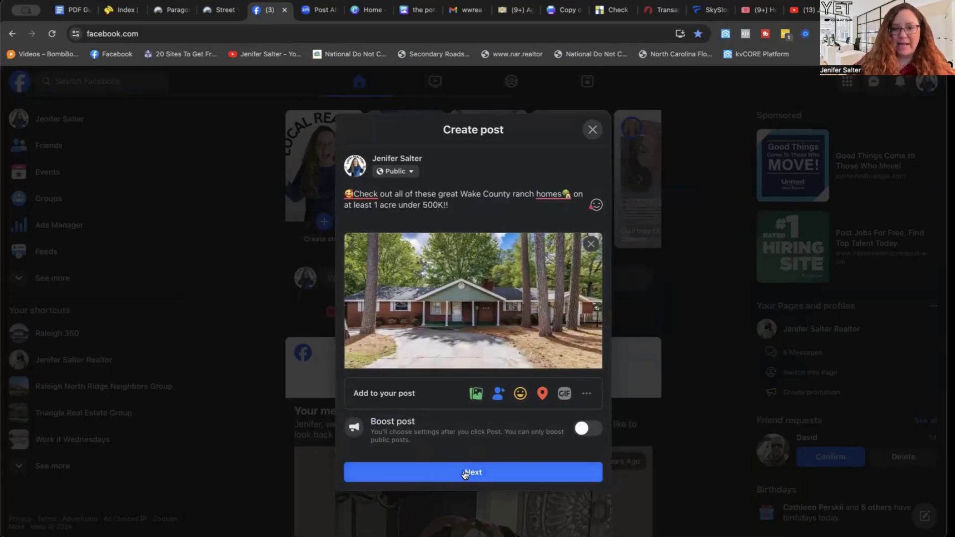
{"action": "left_click", "coordinate": [593, 129]}
{"action": "left_click", "coordinate": [330, 38]}
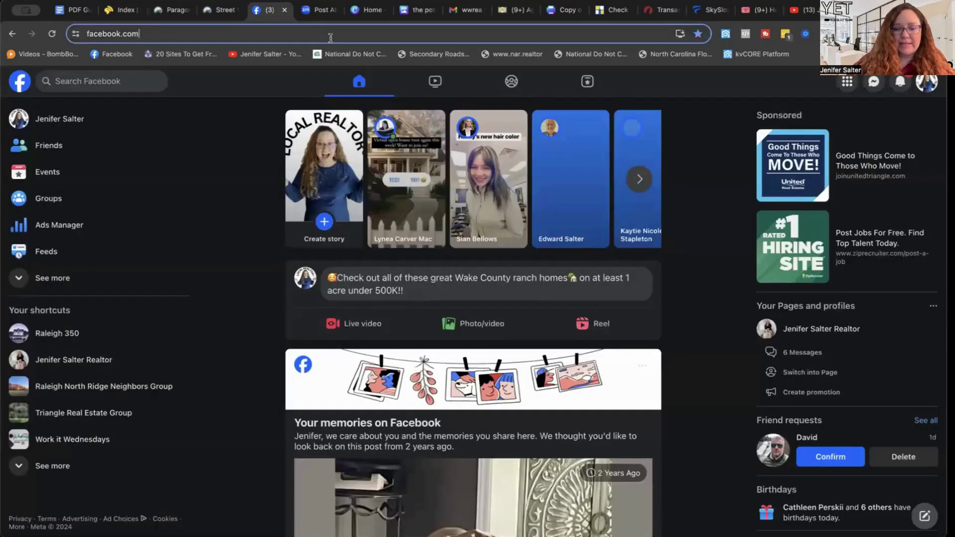
Open the pasted myre.io short link, leave Facebook, and scroll through the 6 Wake County results.
{"action": "key", "text": "super+v"}
{"action": "key", "text": "Return"}
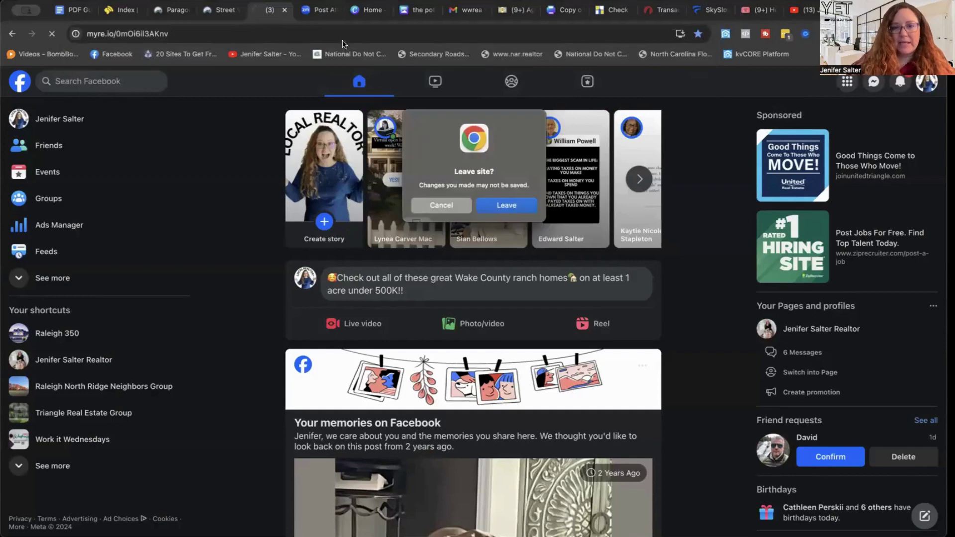
{"action": "left_click", "coordinate": [500, 205]}
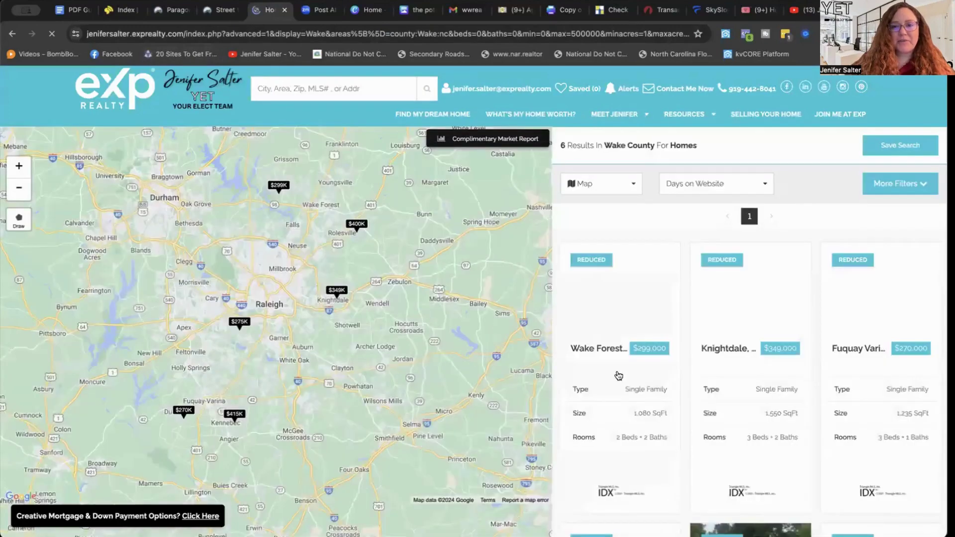
{"action": "scroll", "coordinate": [627, 381], "scroll_direction": "down", "scroll_amount": 3}
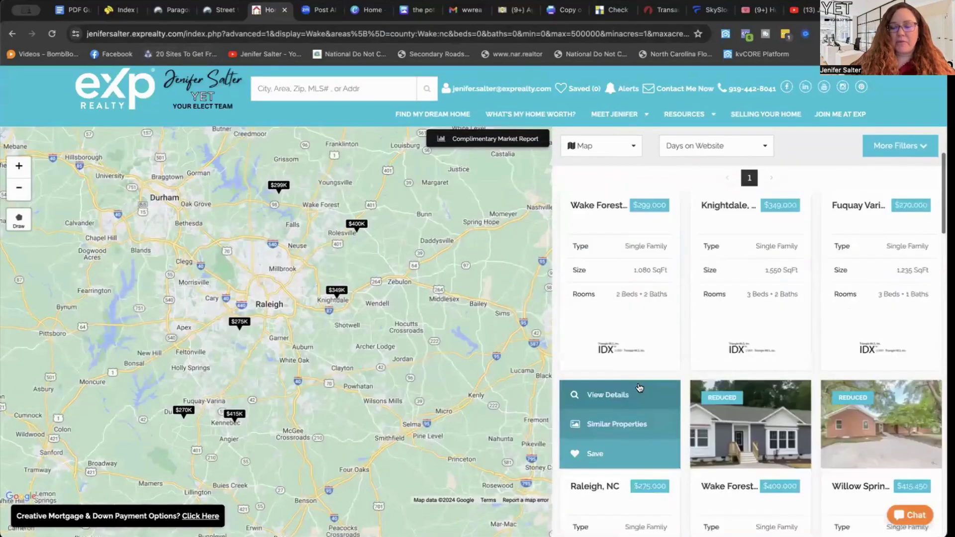
{"action": "scroll", "coordinate": [640, 388], "scroll_direction": "down", "scroll_amount": 2}
{"action": "scroll", "coordinate": [640, 387], "scroll_direction": "down", "scroll_amount": 2}
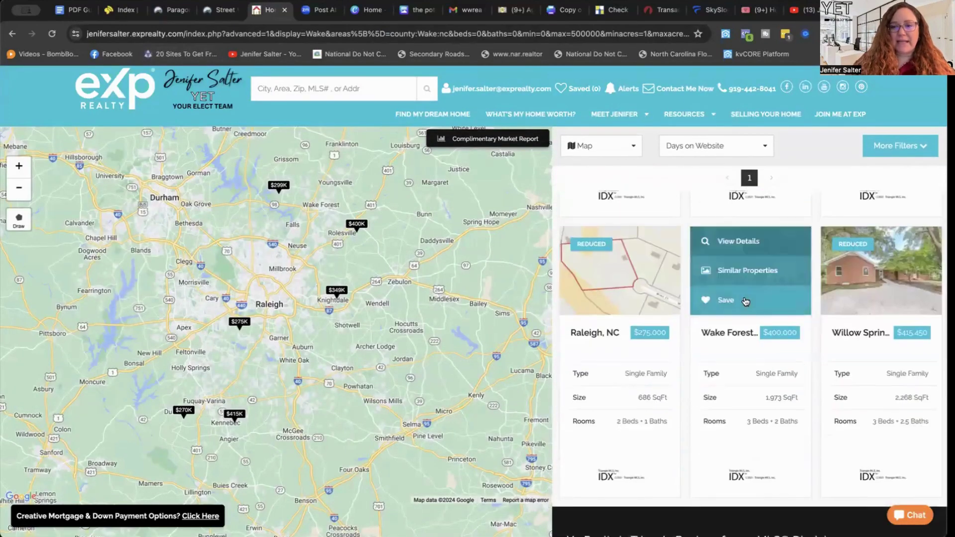
{"action": "scroll", "coordinate": [806, 498], "scroll_direction": "down", "scroll_amount": 1}
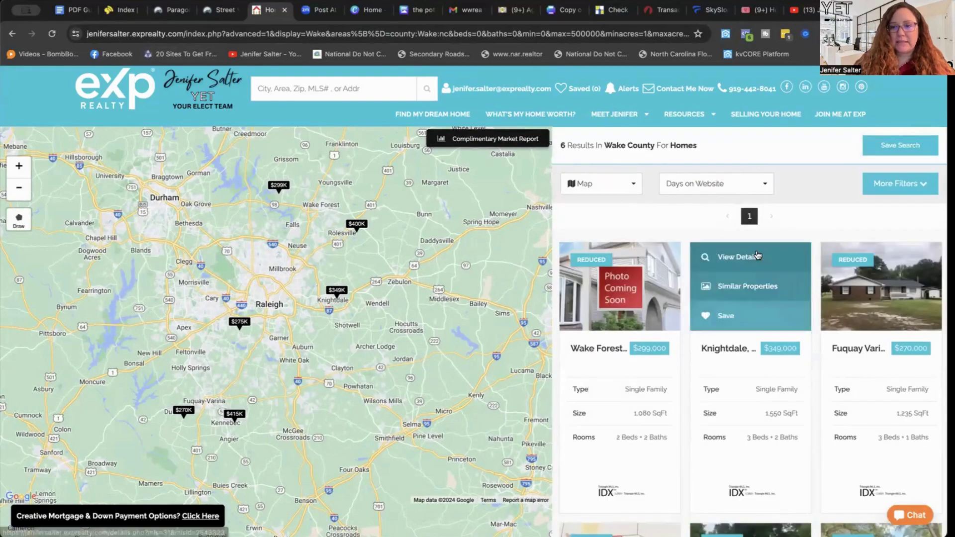
{"action": "left_click", "coordinate": [757, 253]}
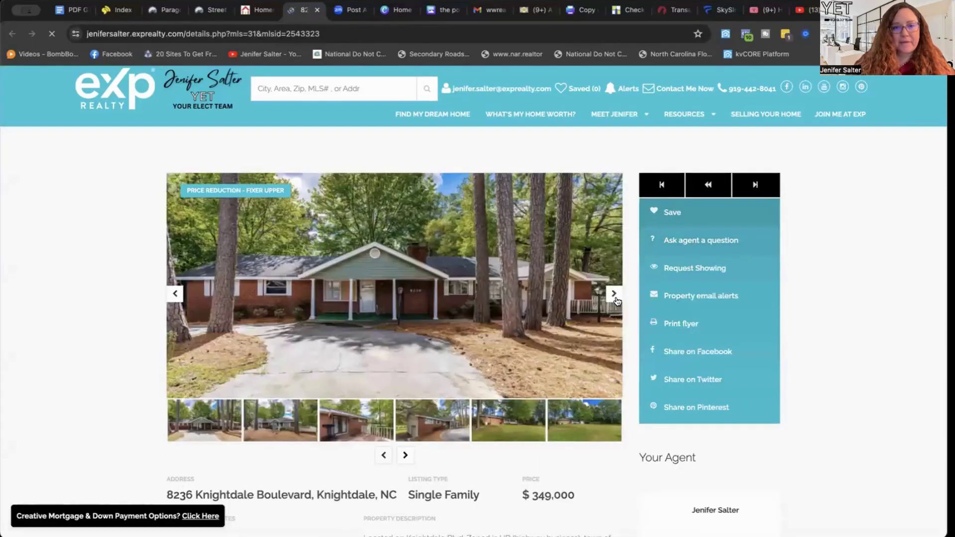
{"action": "left_click", "coordinate": [614, 295]}
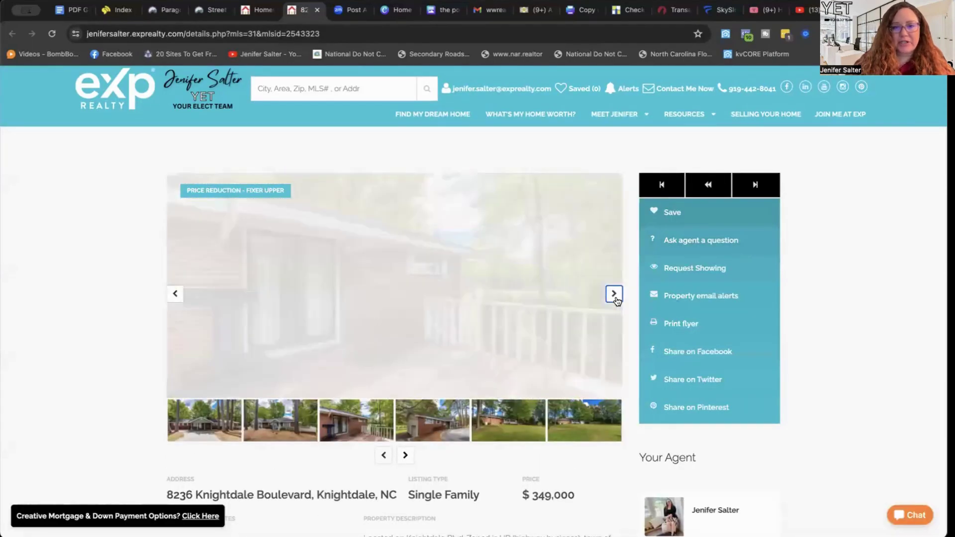
{"action": "left_click", "coordinate": [614, 295]}
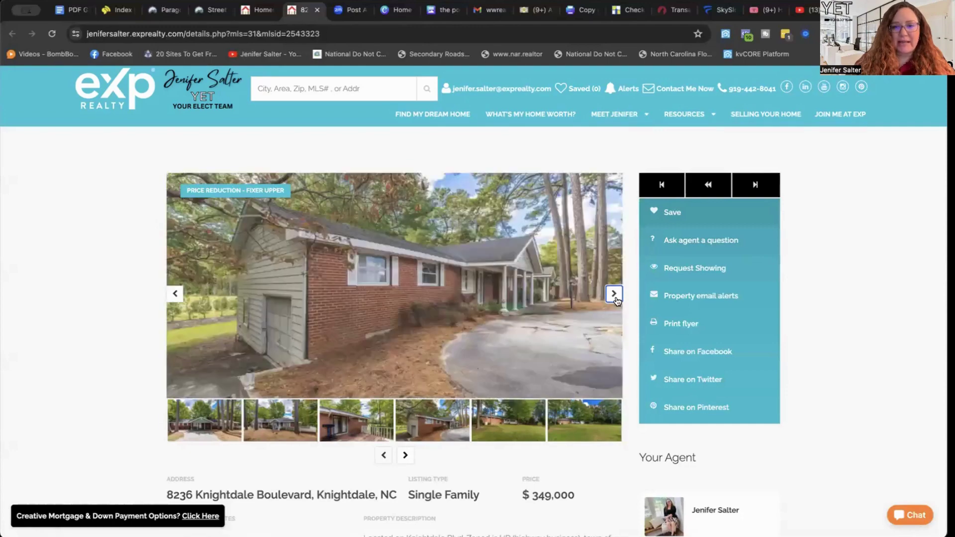
{"action": "left_click", "coordinate": [615, 294]}
{"action": "scroll", "coordinate": [550, 351], "scroll_direction": "down", "scroll_amount": 2}
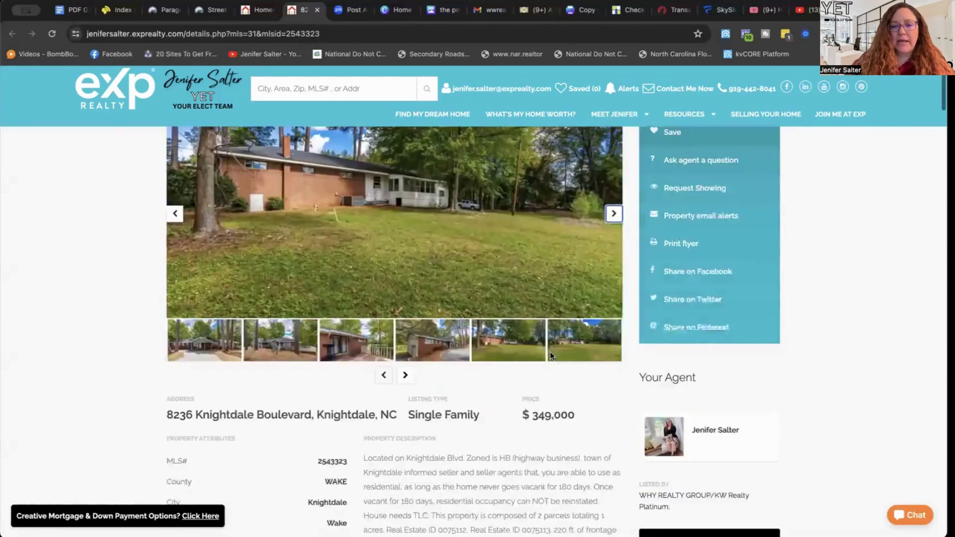